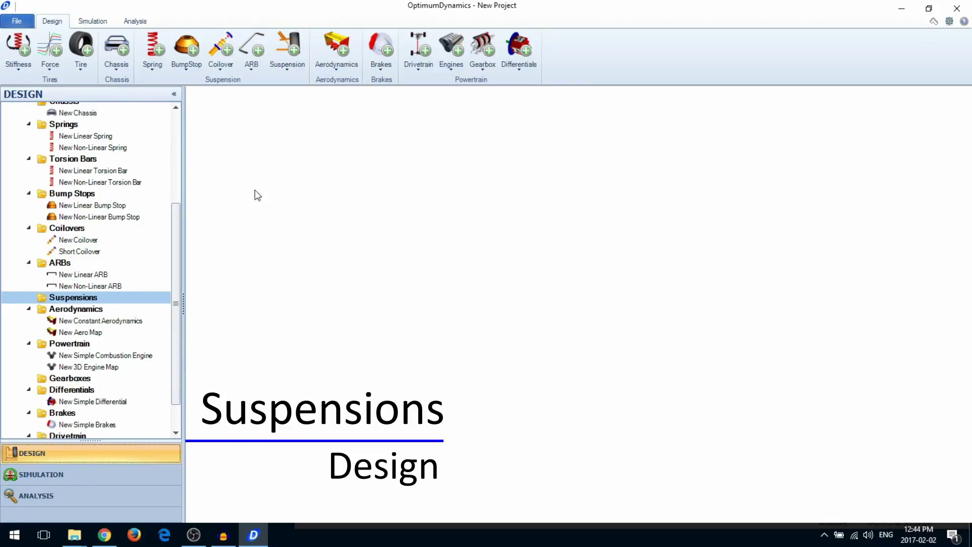
Open the Suspension dropdown on the Design ribbon to show the linear and non-linear options.
click(284, 67)
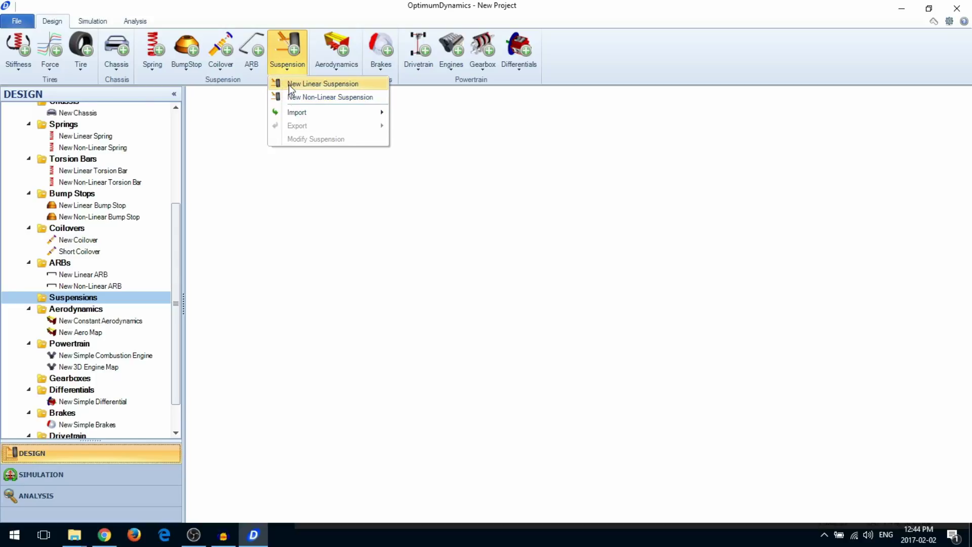
Create a New Linear Suspension and set its track width to 1,500 mm.
click(288, 86)
click(481, 364)
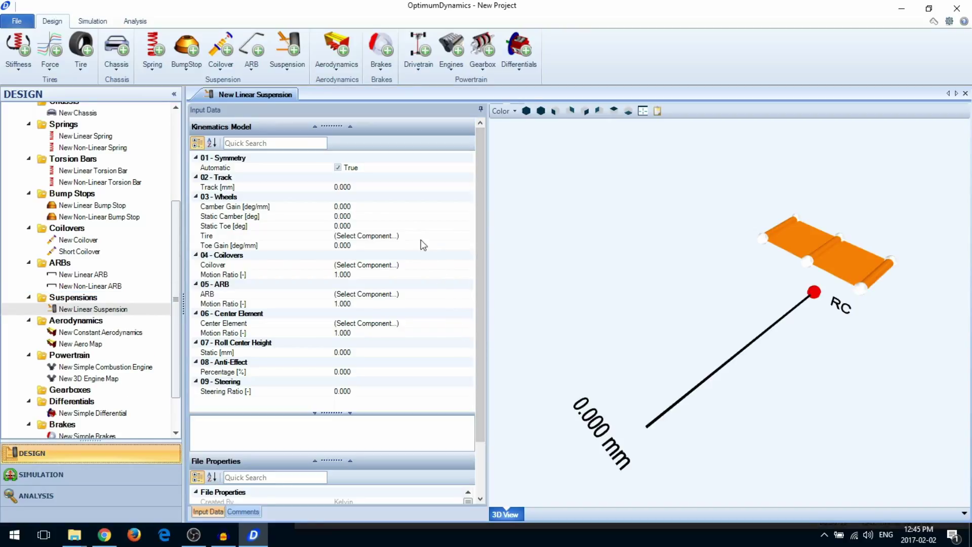
click(377, 186)
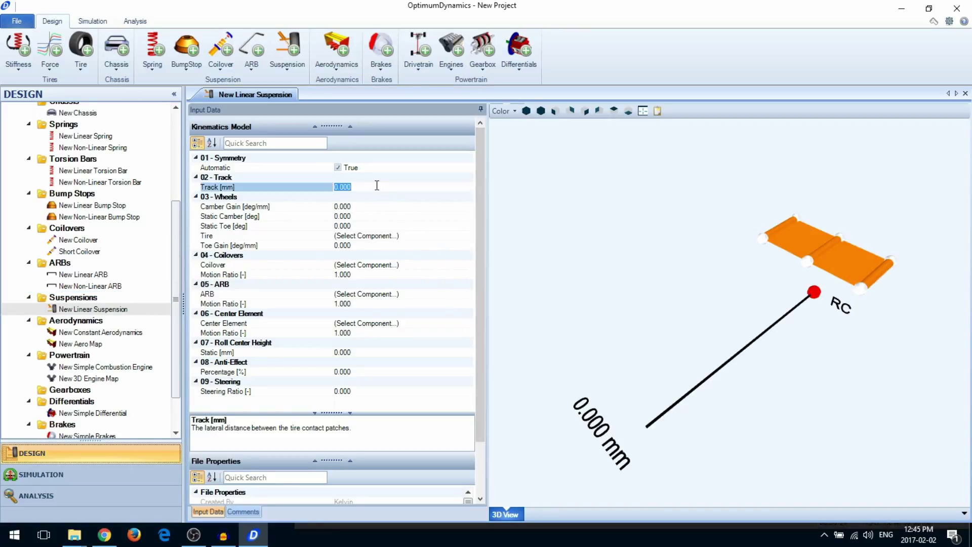
text(1,5)
text(00)
key(Return)
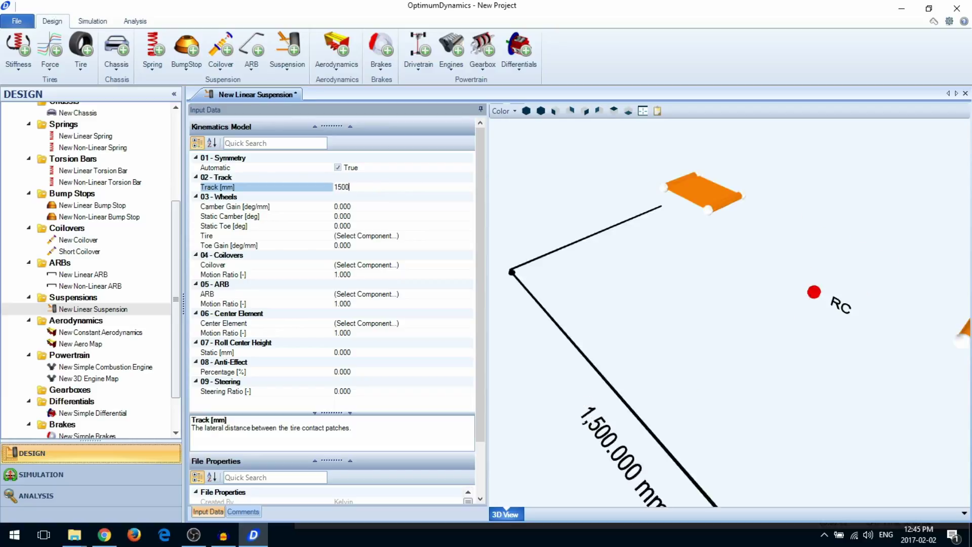
Set roll centre static height 30 mm, anti-effect 5% and steering ratio 4.
click(376, 216)
click(375, 226)
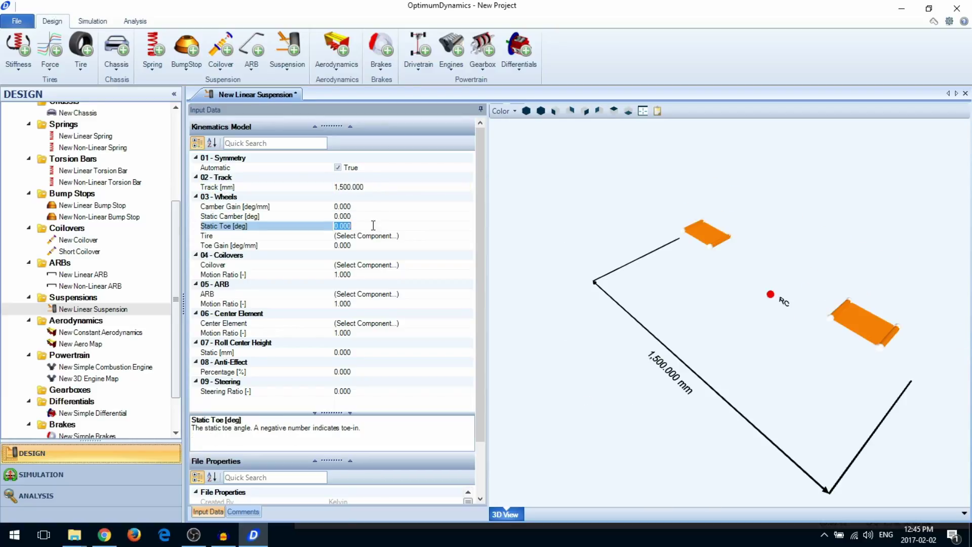
click(368, 275)
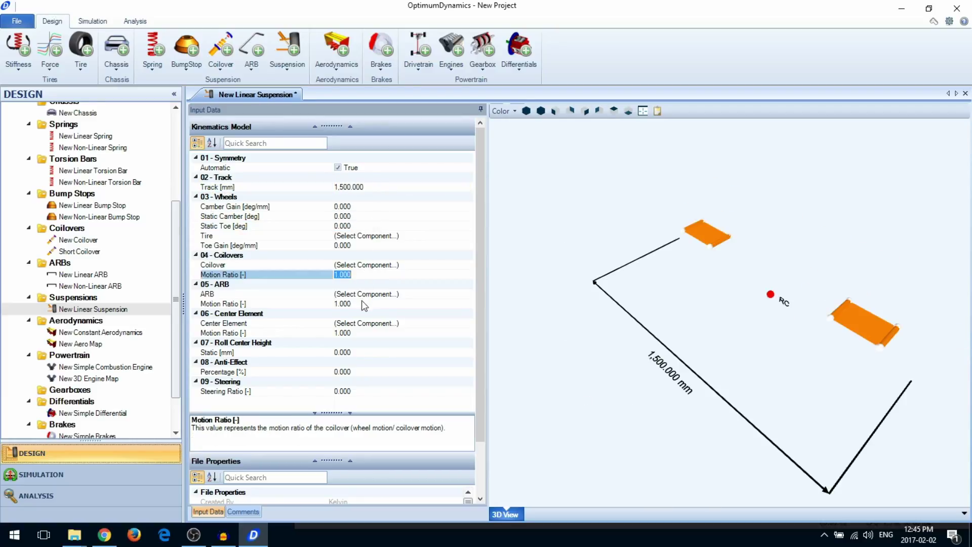
click(362, 353)
text(30)
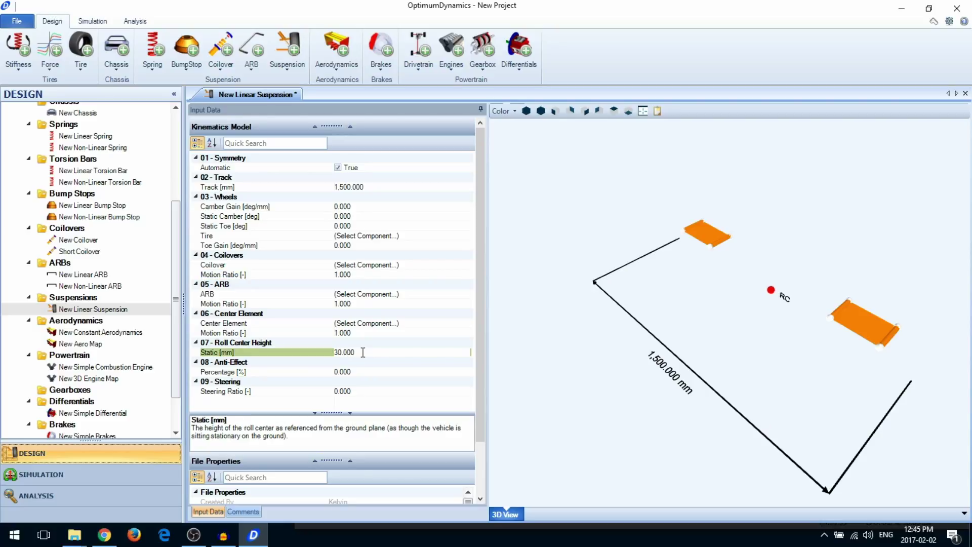
click(362, 372)
text(5)
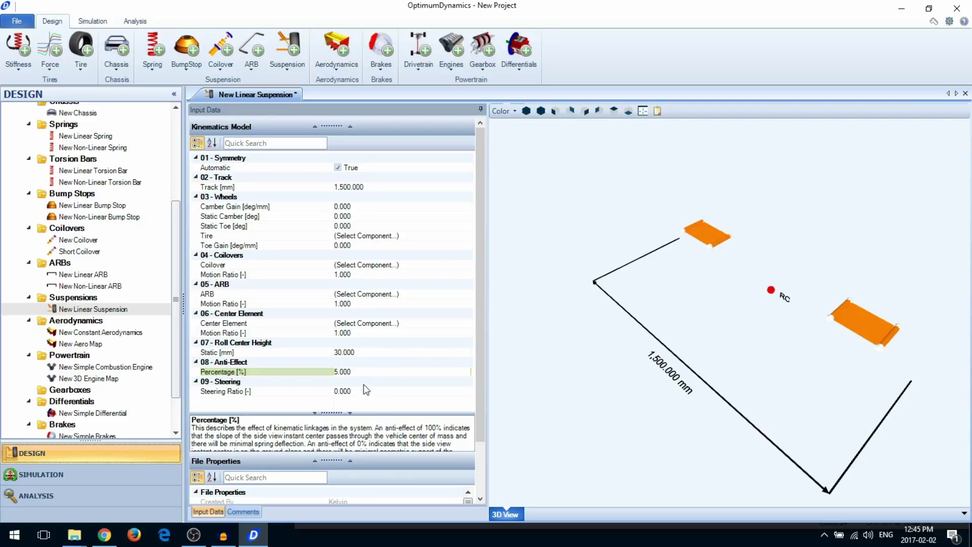
click(363, 391)
text(4)
key(Return)
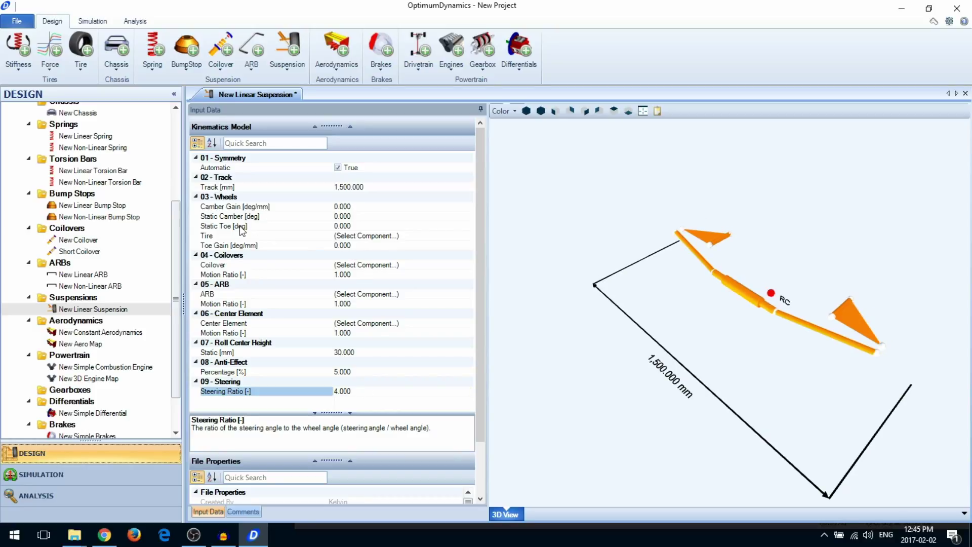
Set camber gain to 0.2 and toe gain to 0.1.
click(341, 206)
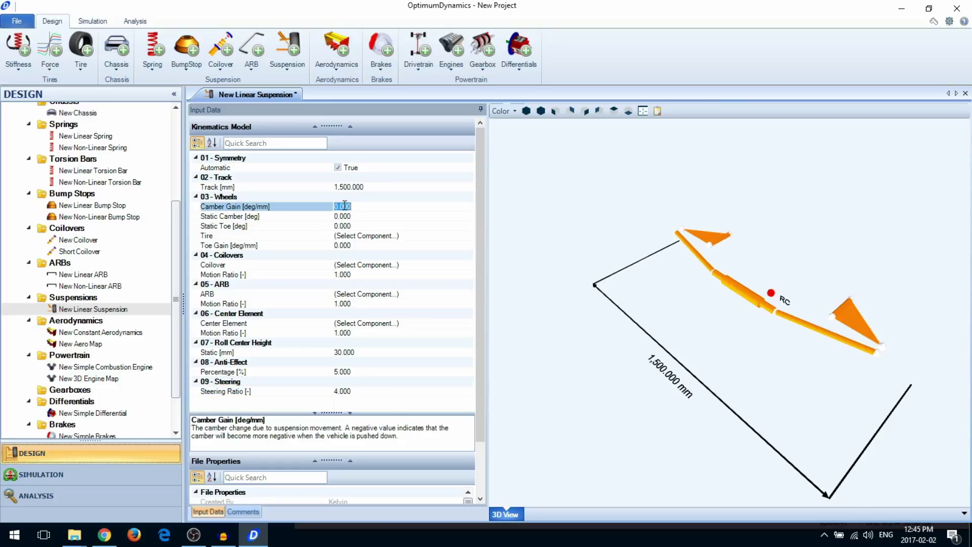
text(0.2)
click(347, 245)
text(0.1)
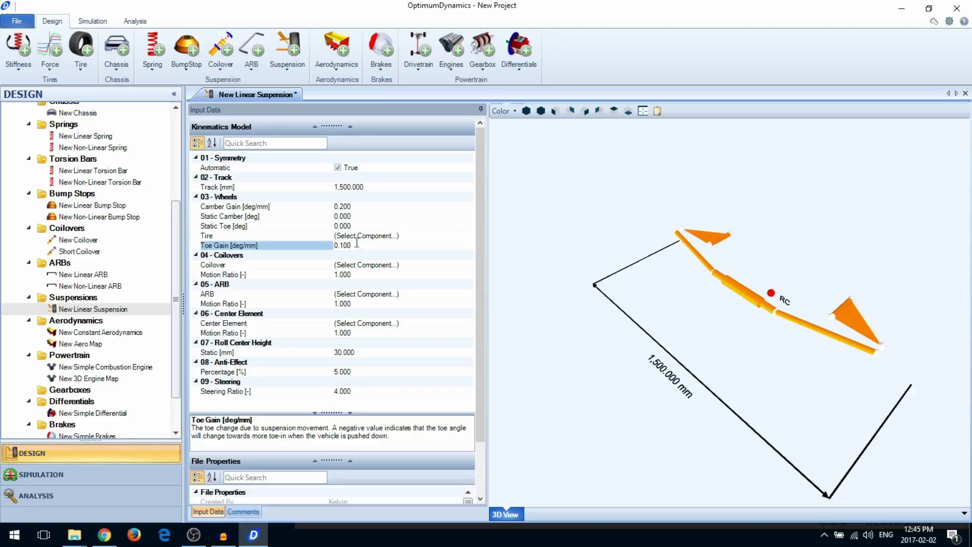
Assign New Tire and New Coilover to the linear suspension.
click(377, 236)
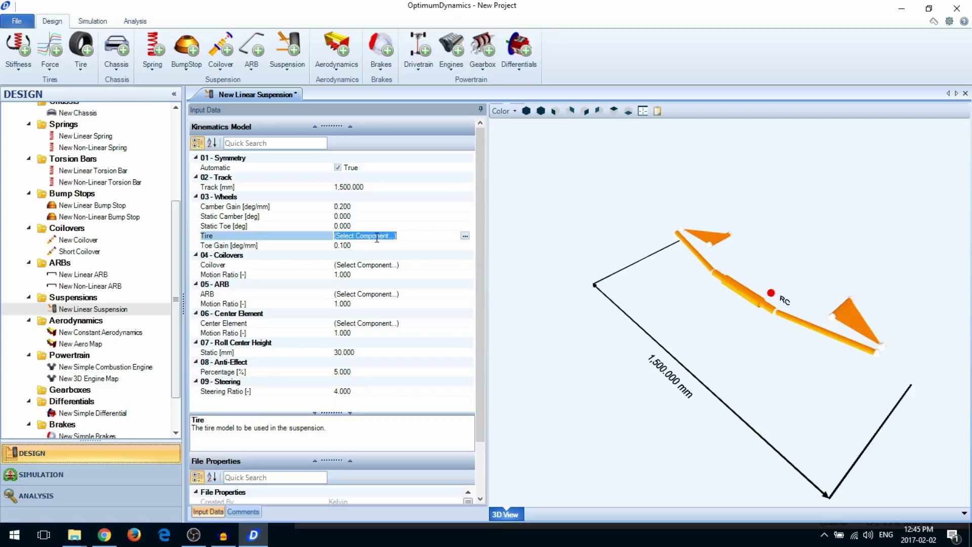
click(464, 236)
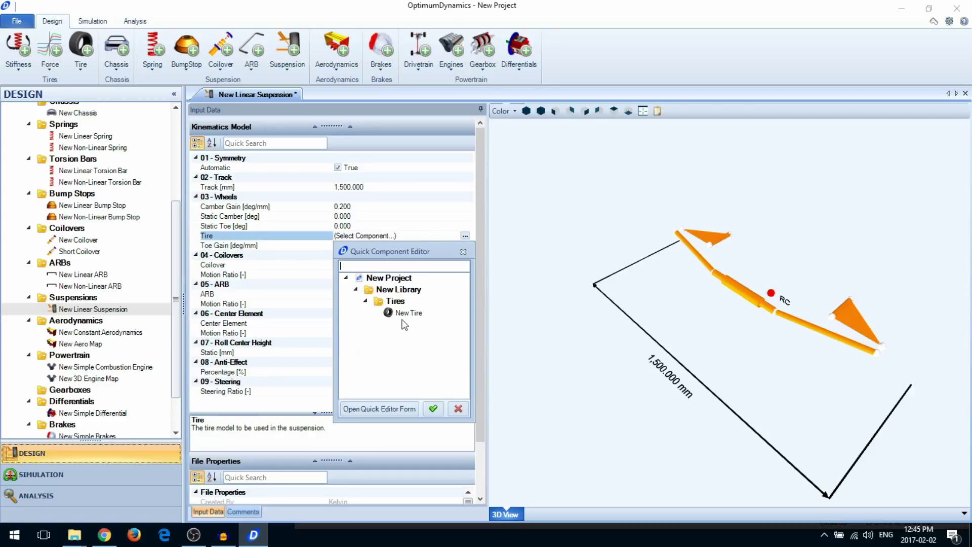
double_click(403, 314)
click(421, 267)
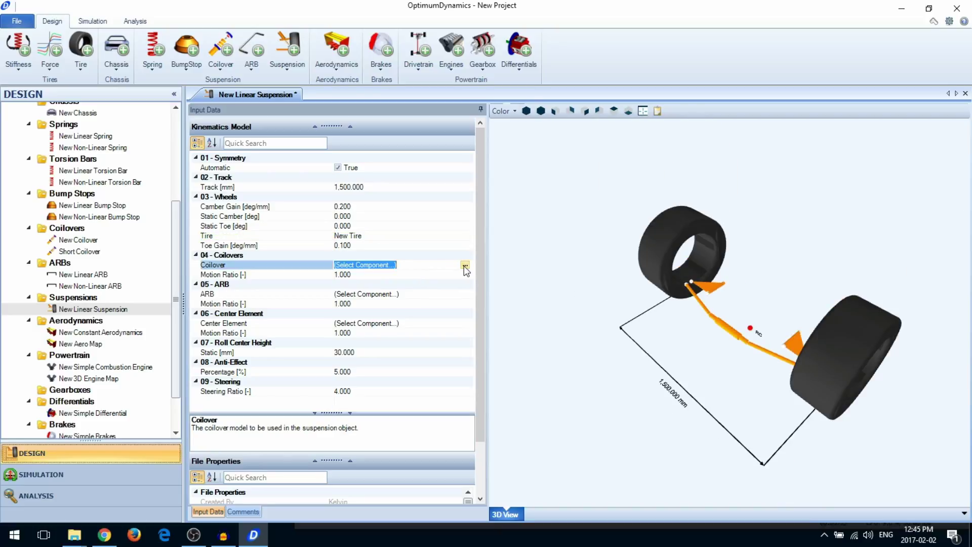
click(465, 265)
double_click(404, 338)
Use New Linear ARB as the anti-roll bar and New Coilover as the centre element.
click(404, 301)
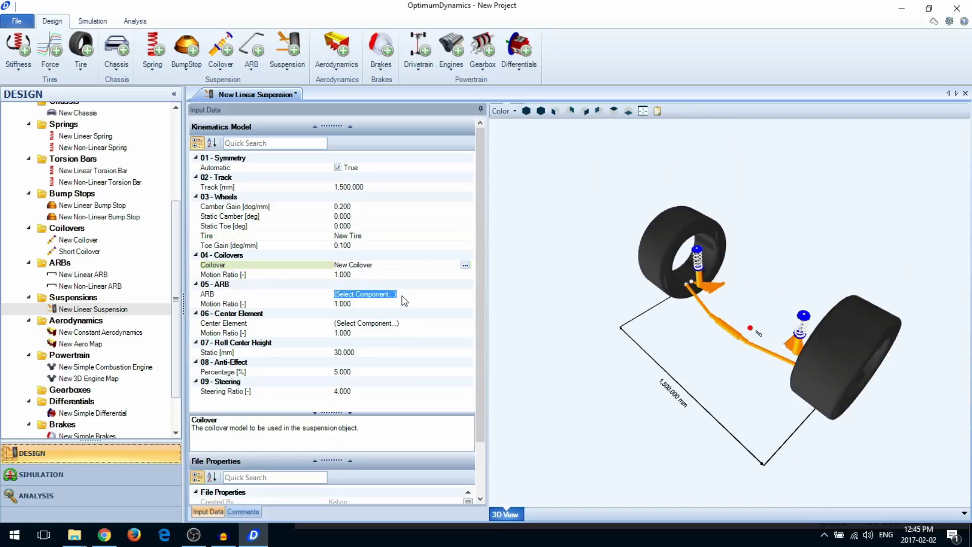
click(465, 294)
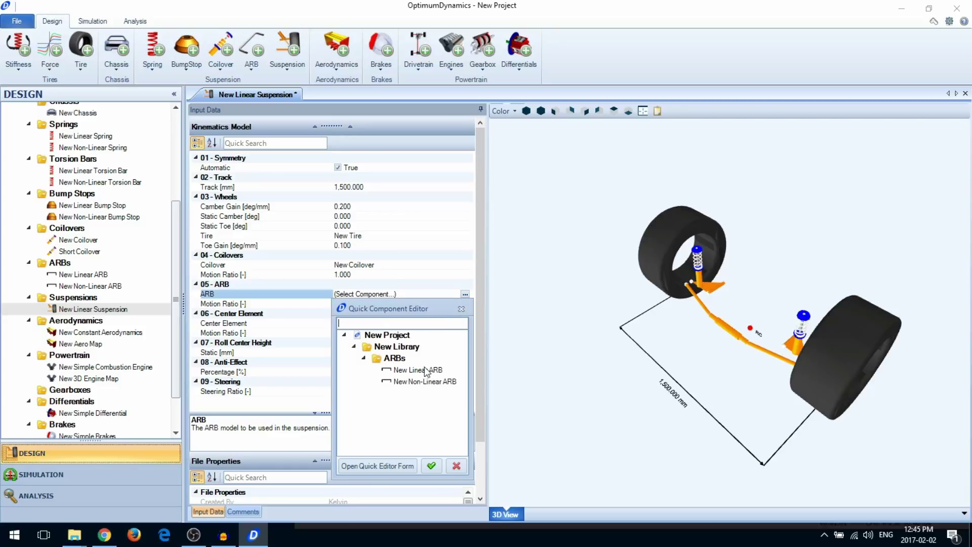
double_click(425, 371)
click(412, 324)
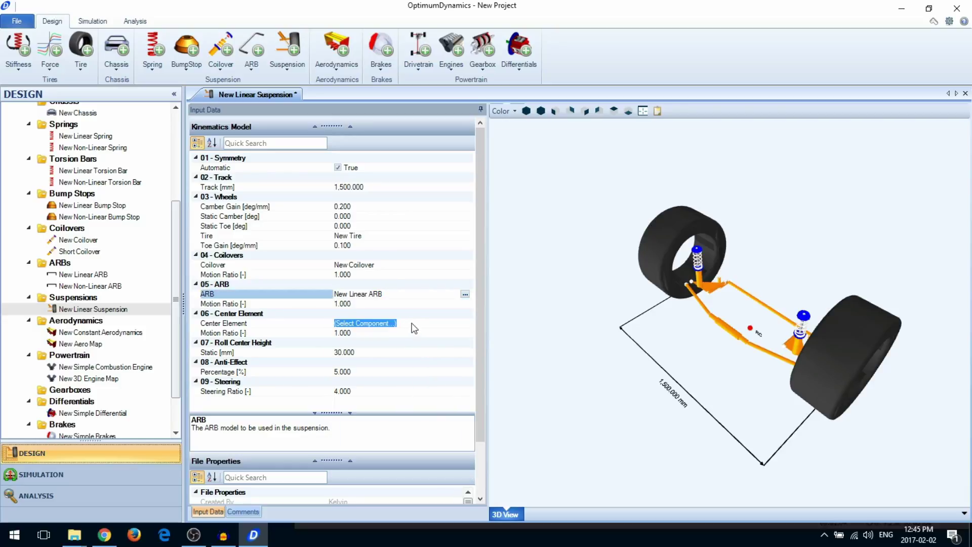
click(465, 323)
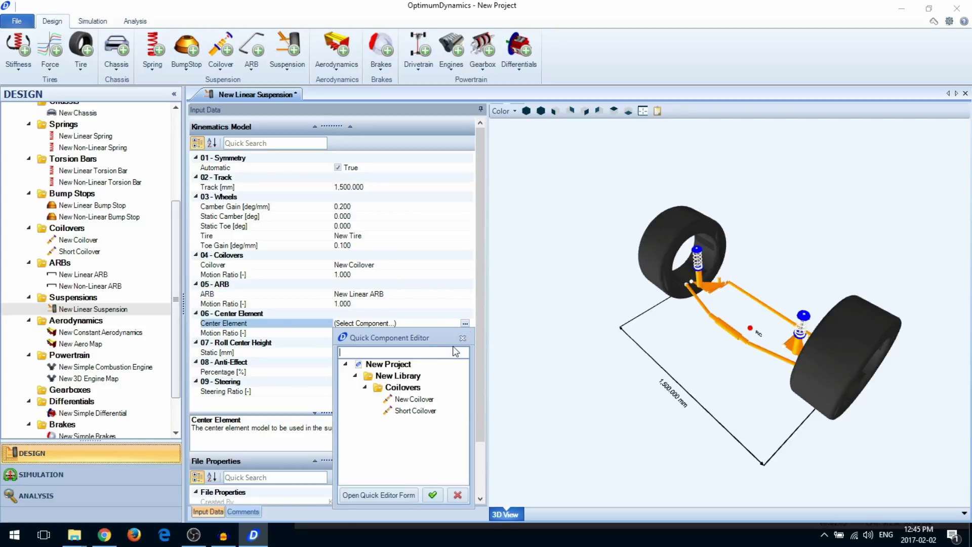
double_click(414, 399)
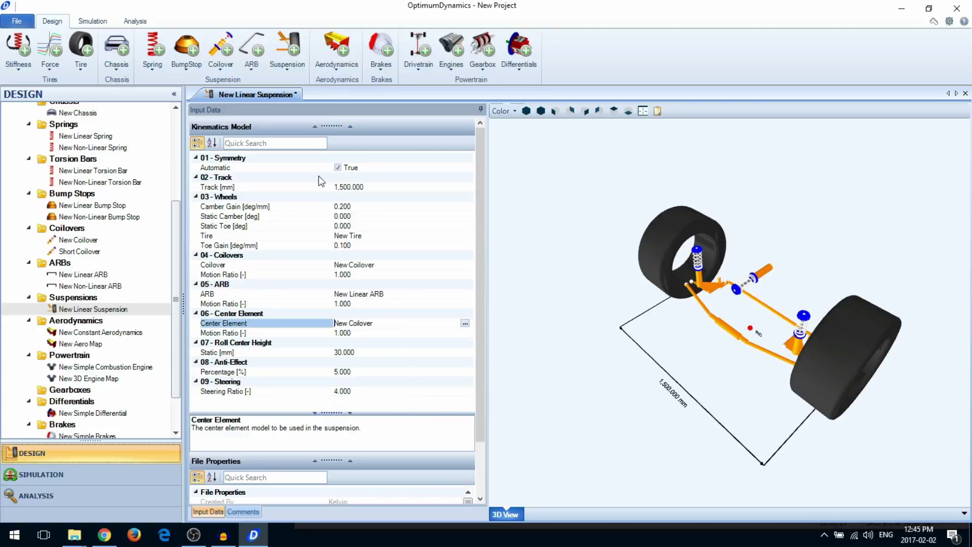
click(288, 59)
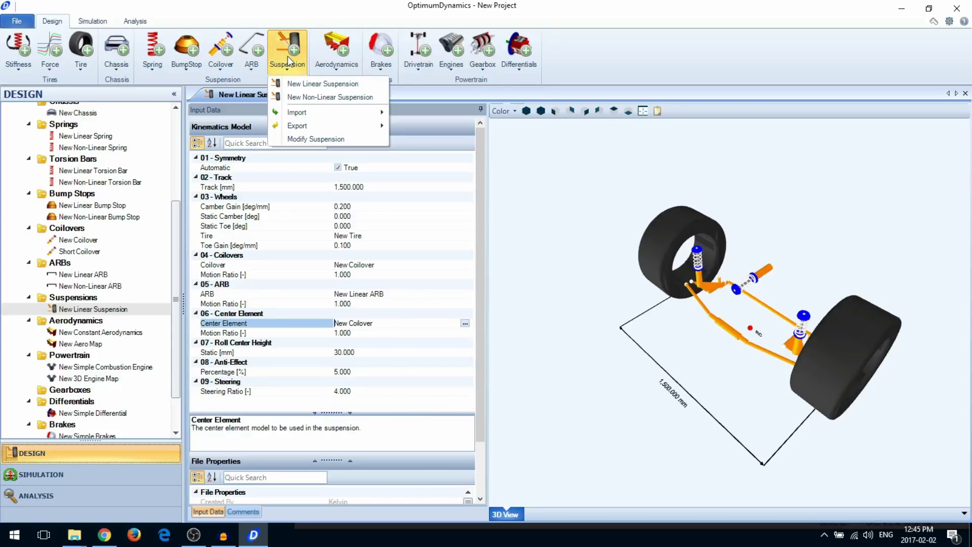
Create a New Non-Linear Suspension from the Double A-Arm Push/Pull & U-Bar front template.
click(287, 96)
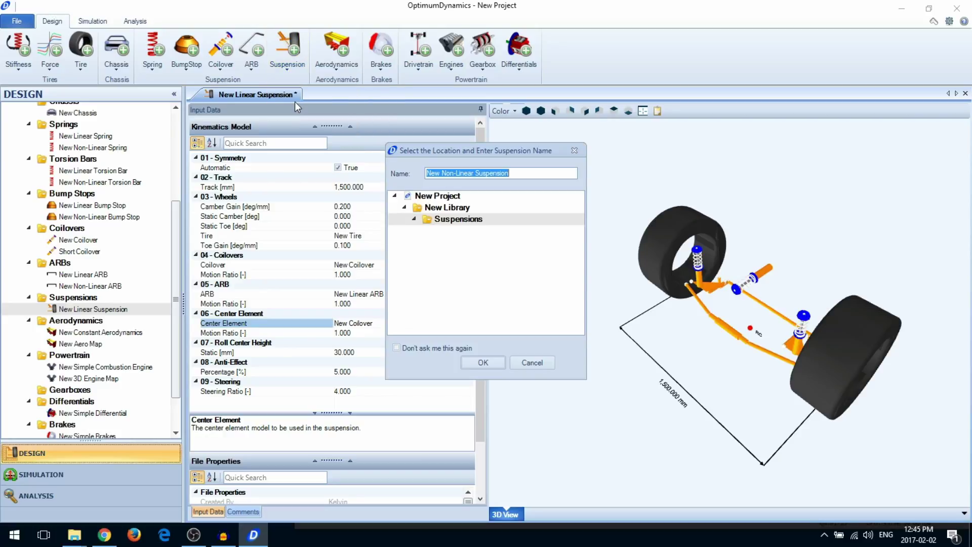
click(474, 364)
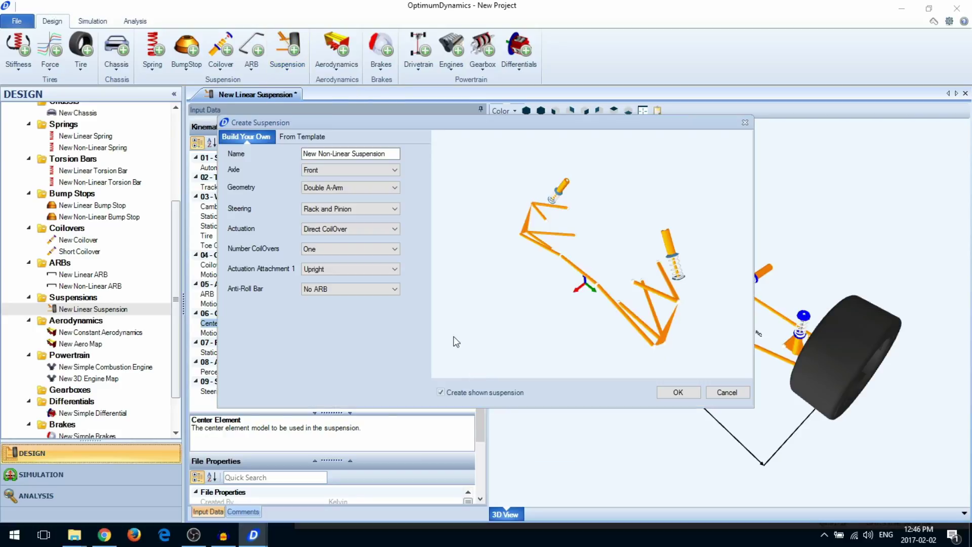
click(289, 139)
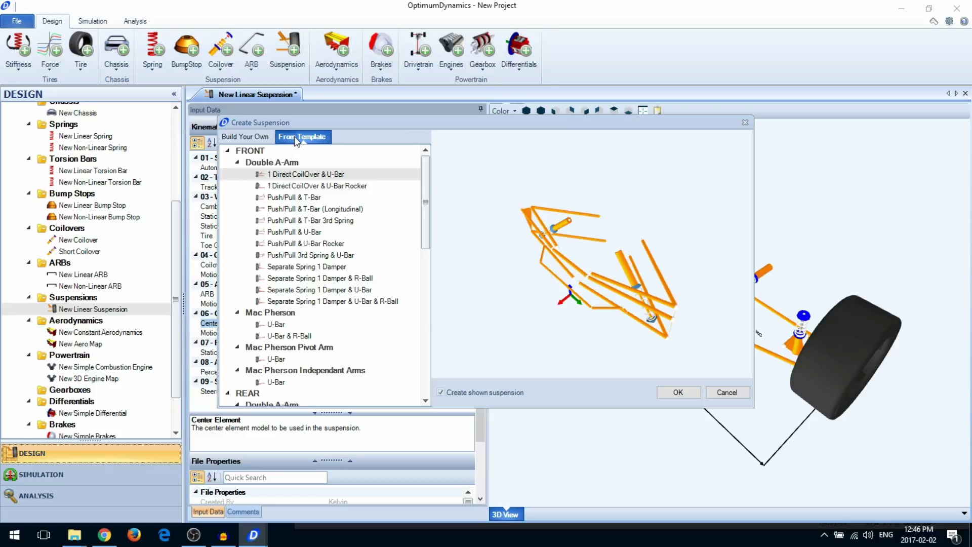
click(294, 233)
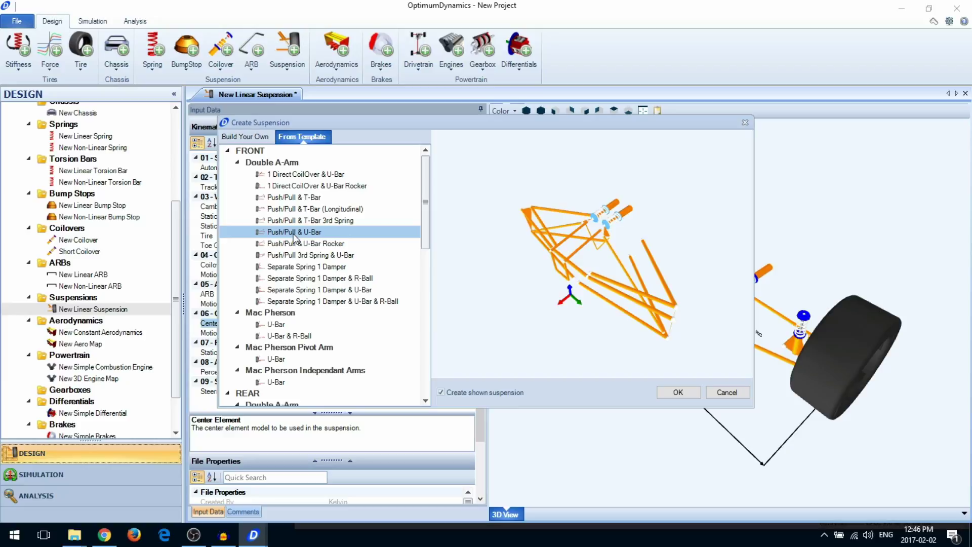
click(680, 398)
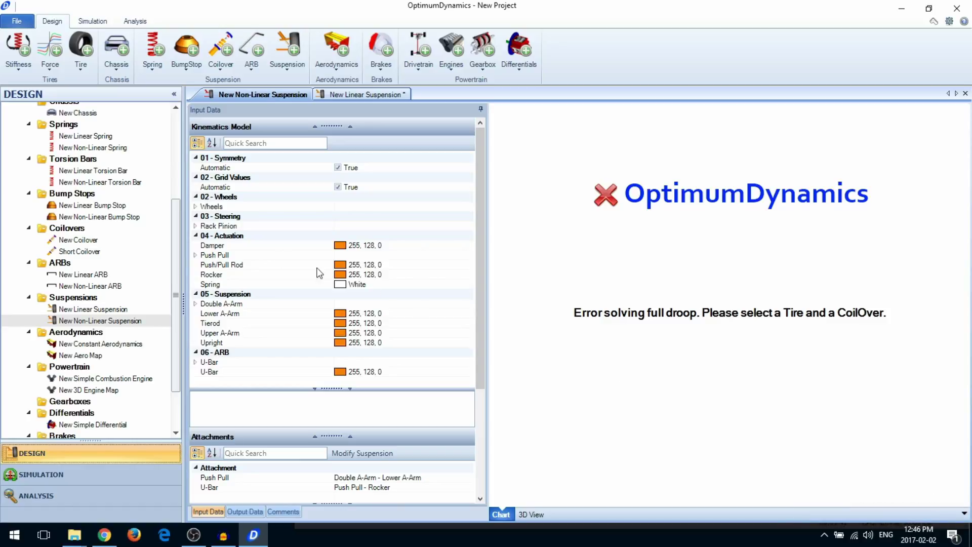
Assign New Tire to the wheels and New Coilover to the push-pull actuation.
click(196, 207)
click(359, 275)
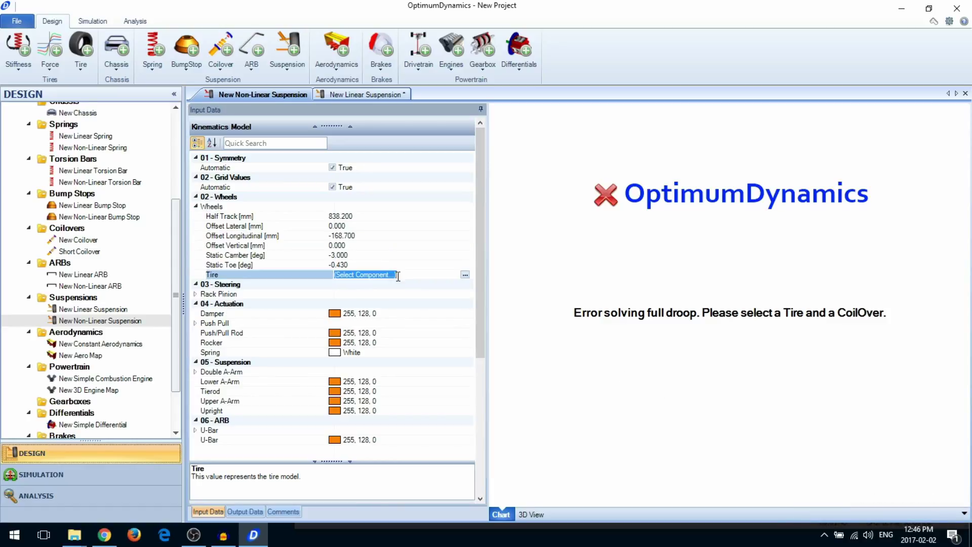
click(464, 274)
click(414, 353)
double_click(414, 352)
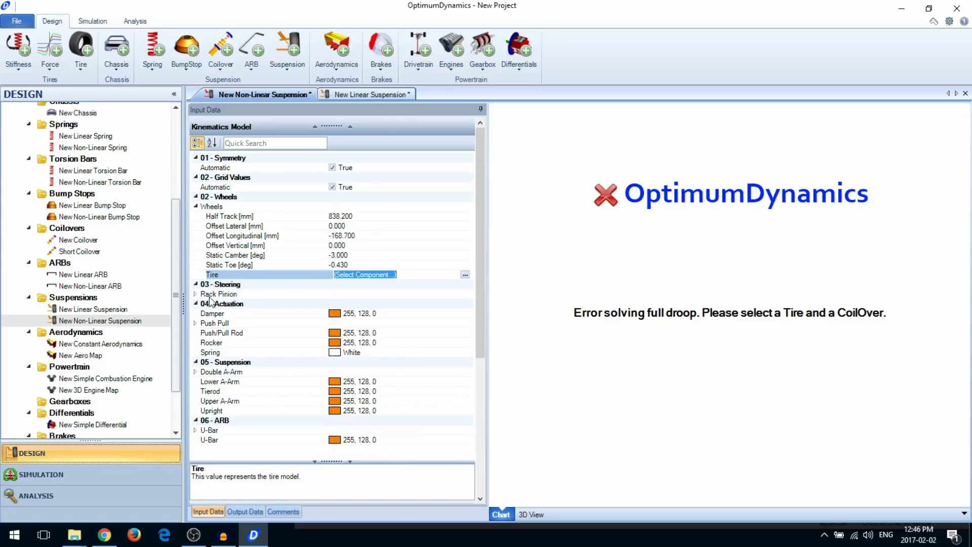
click(195, 323)
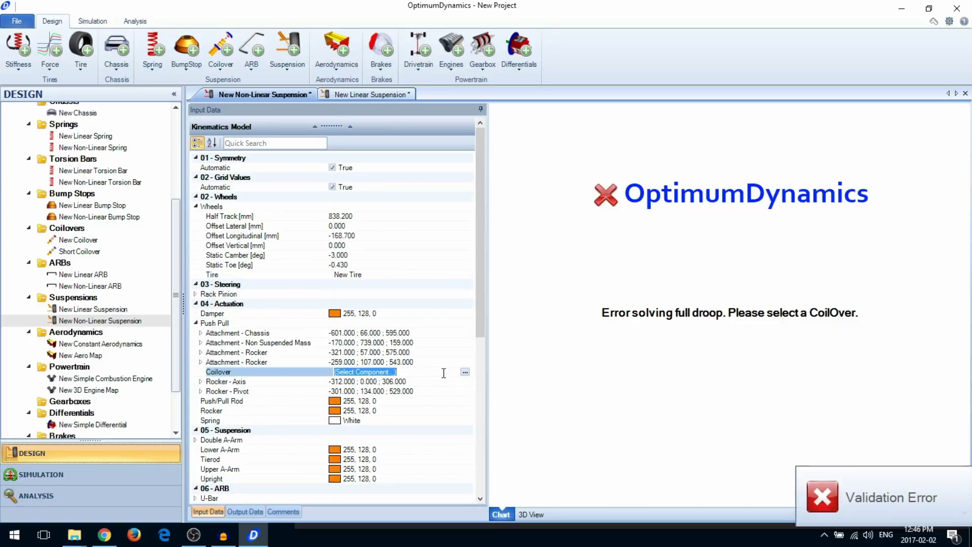
click(369, 371)
click(464, 371)
double_click(406, 435)
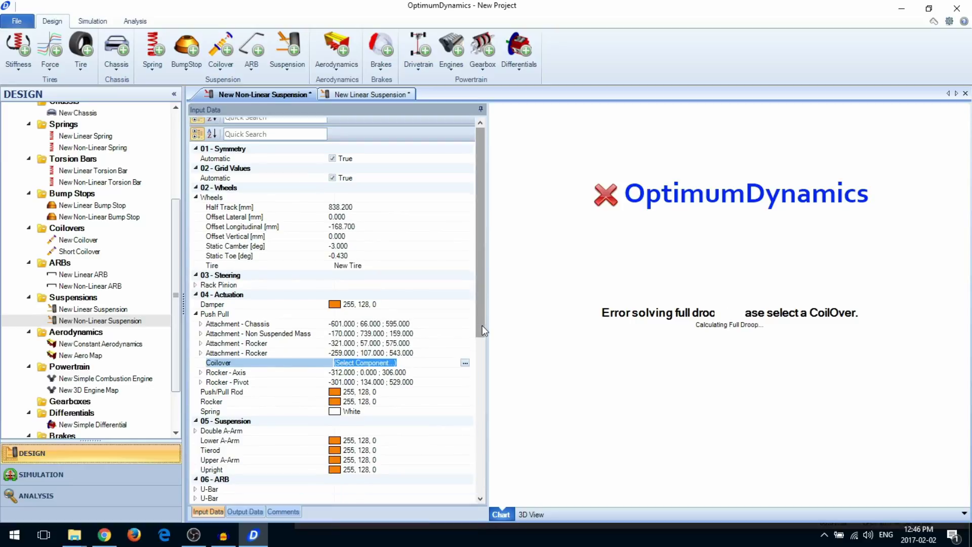
drag(482, 325, 478, 388)
Assign New Linear ARB as the U-Bar anti-roll bar component.
click(195, 365)
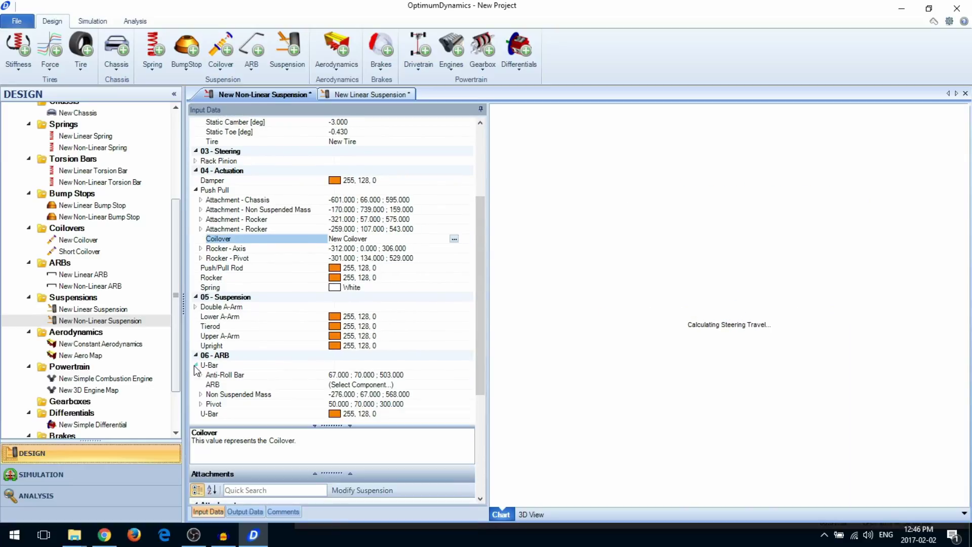
click(441, 384)
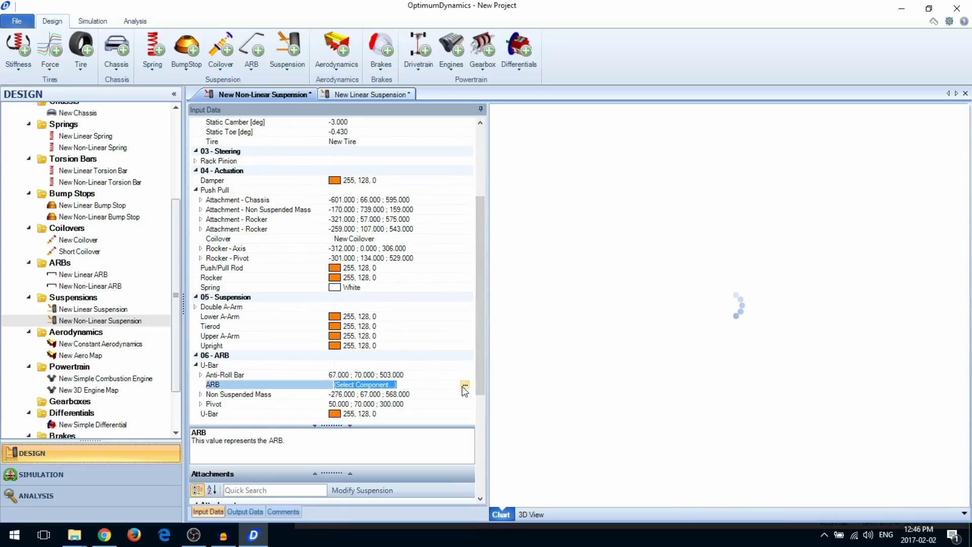
click(465, 385)
double_click(428, 438)
drag(481, 360, 475, 275)
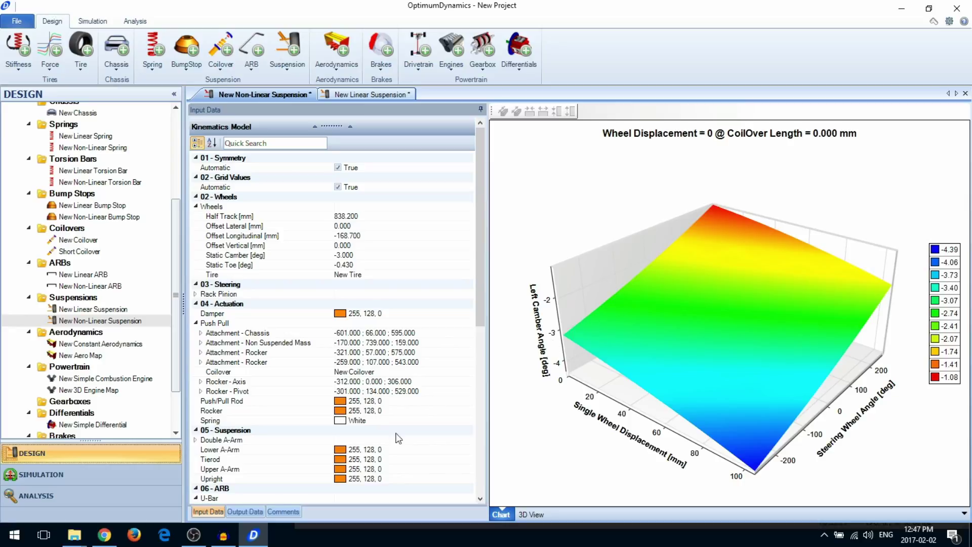
In Output Data, chart Mechanical Trail [Left], then ARB Angle [Left], then Camber [Left] again.
click(256, 513)
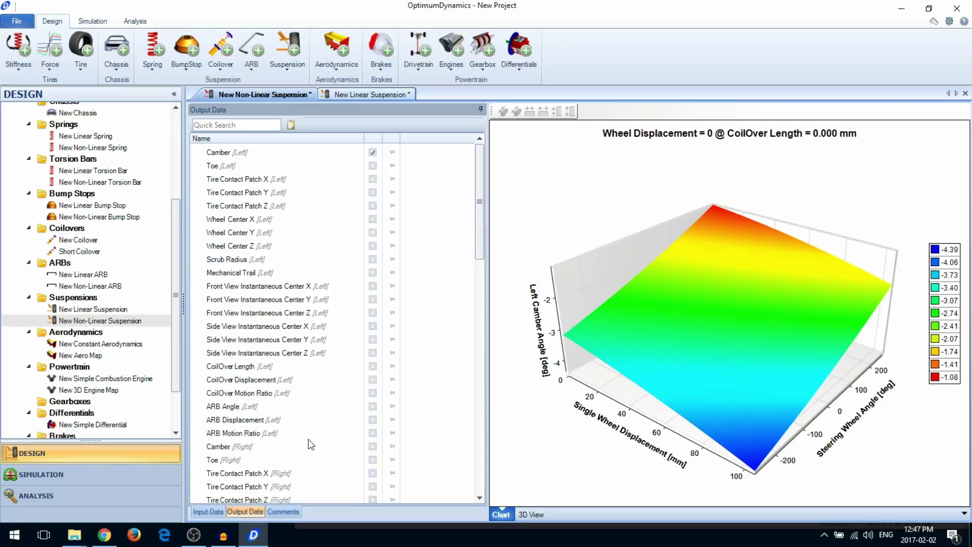
click(373, 273)
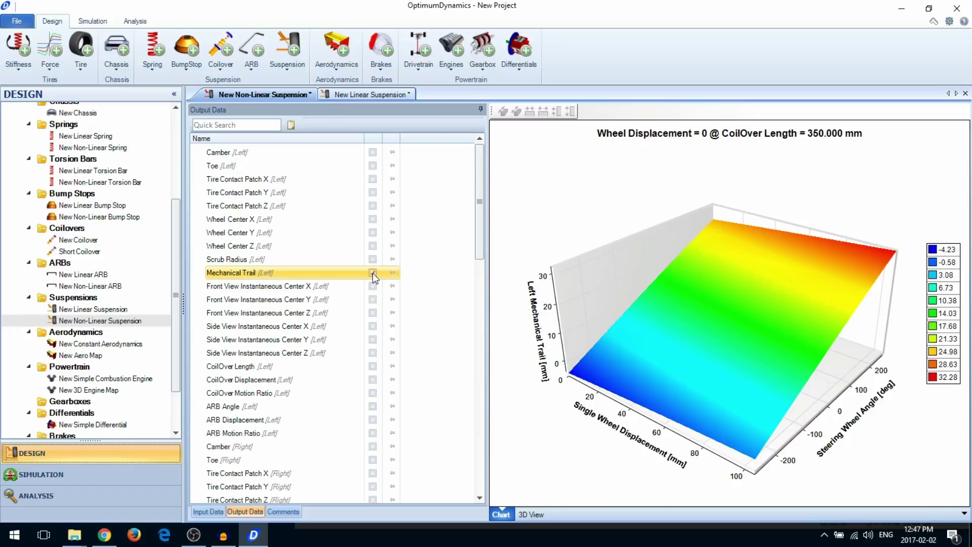
click(373, 406)
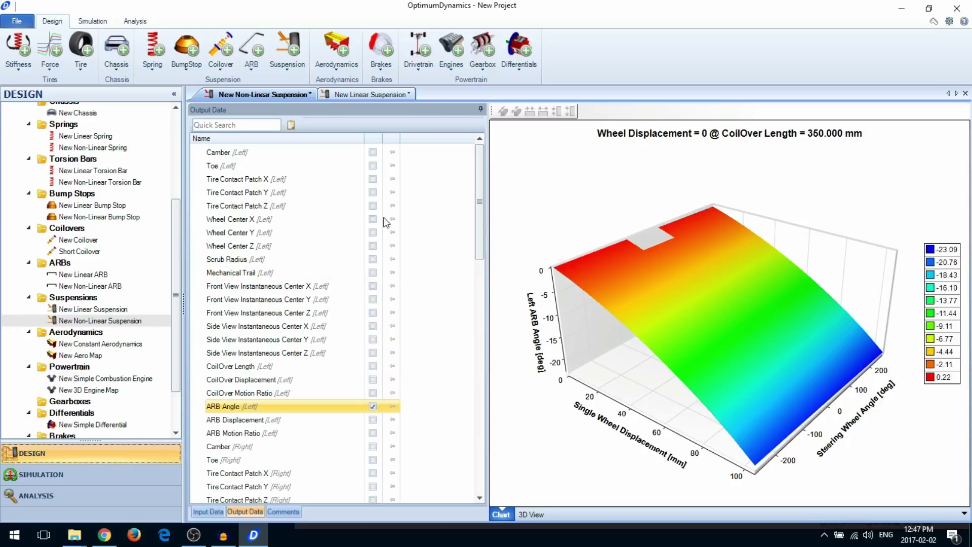
click(373, 152)
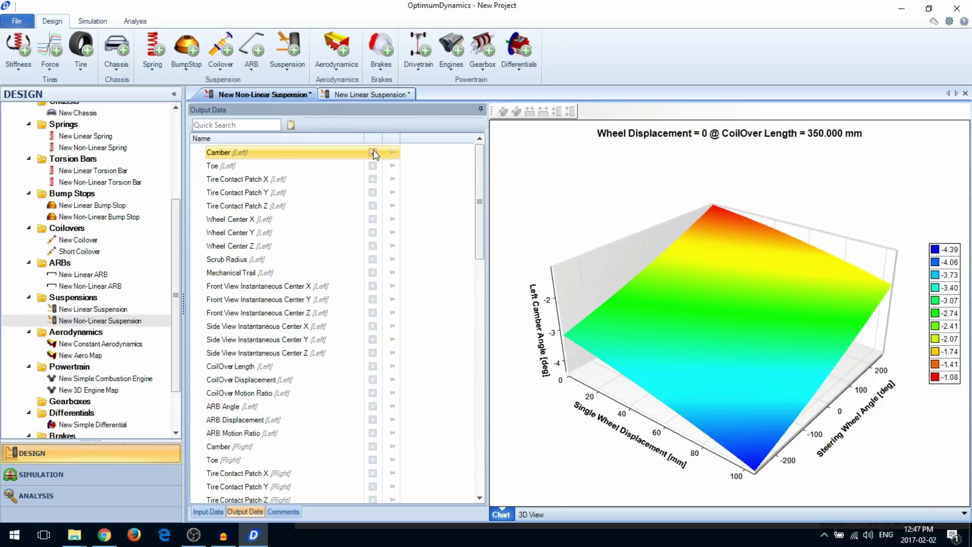
Show the suspension in 3D View and check the anti-roll bar point stays at 67, 70, 503 mm.
click(208, 512)
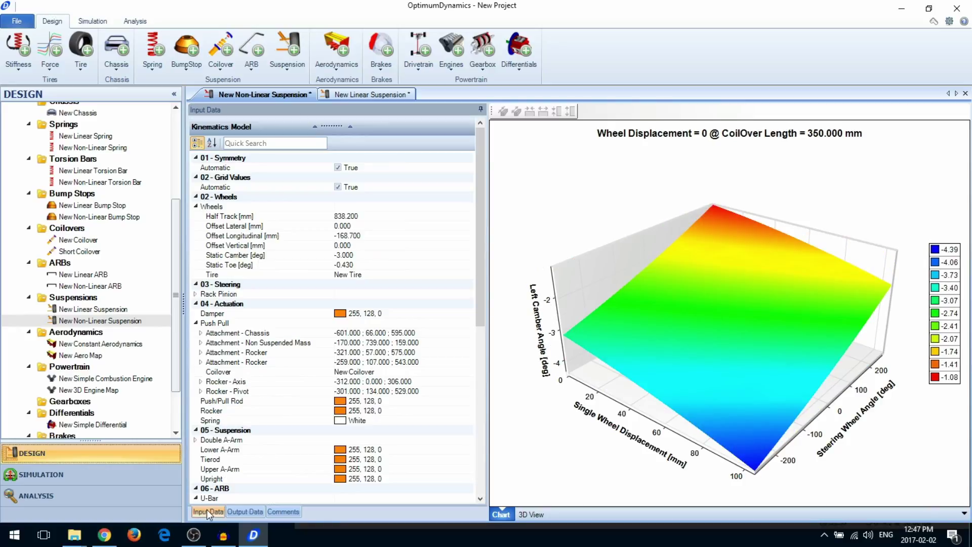
click(374, 353)
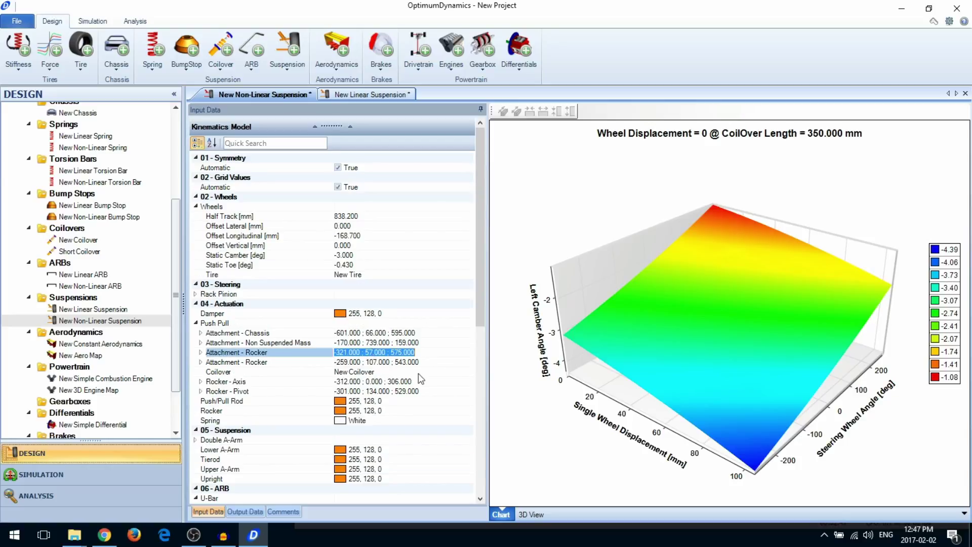
click(521, 515)
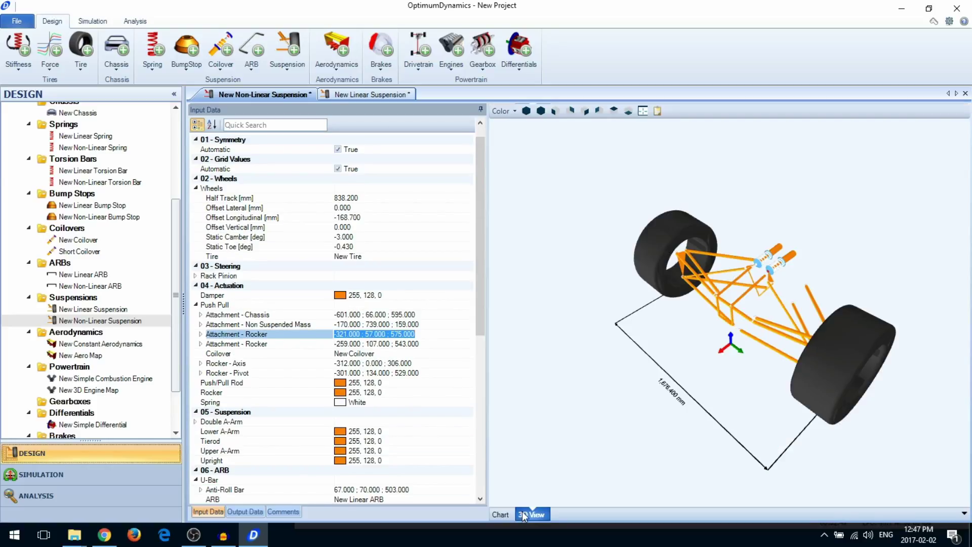
scroll(733, 305, up, 5)
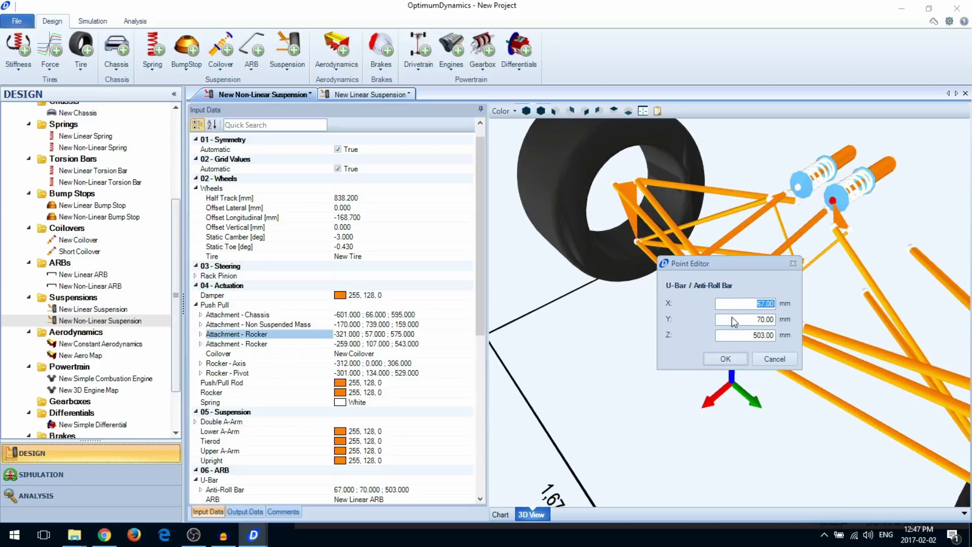
key(Tab)
key(Tab)
click(729, 359)
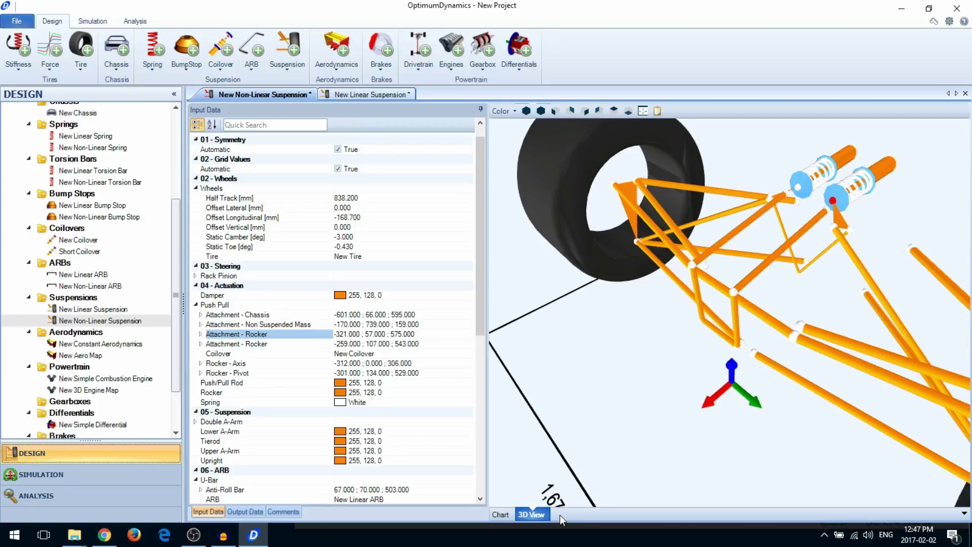
click(253, 512)
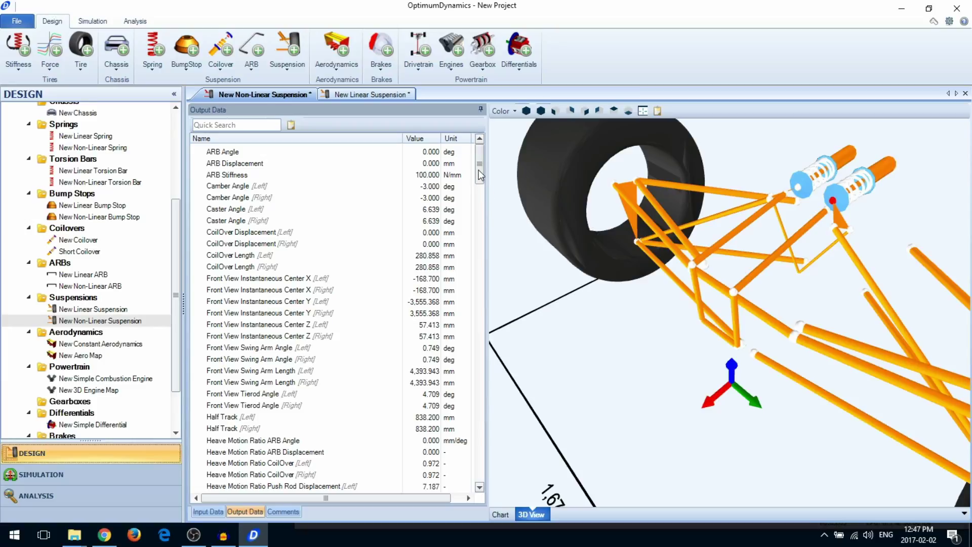
mouse_move(479, 171)
mouse_down()
mouse_move(468, 236)
mouse_move(470, 179)
mouse_up()
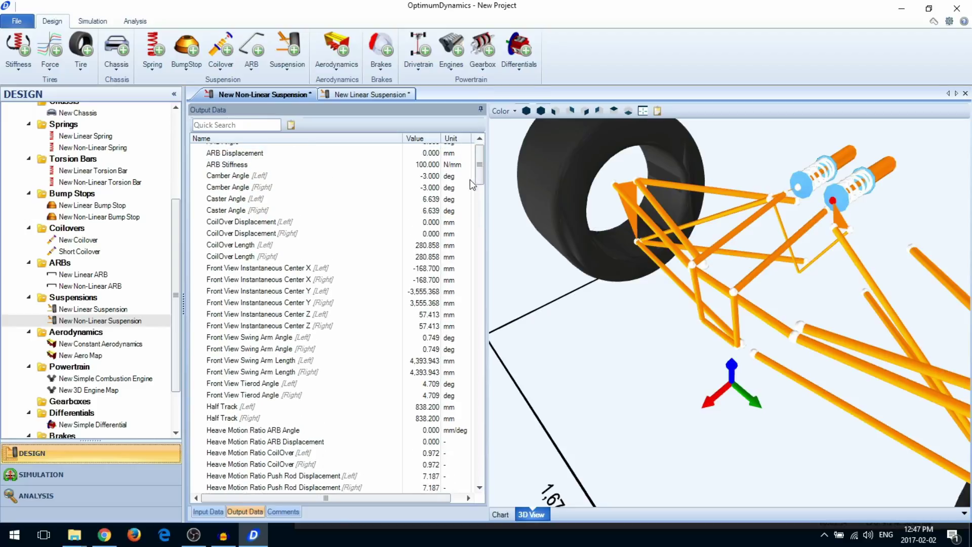
click(216, 510)
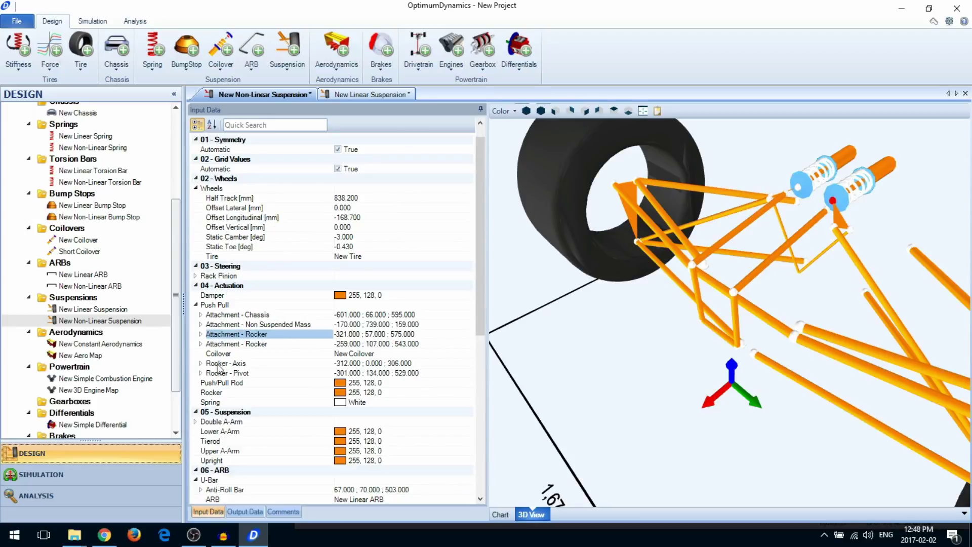
Set the rack-and-pinion steering rack ratio to 20.000 mm.
click(197, 276)
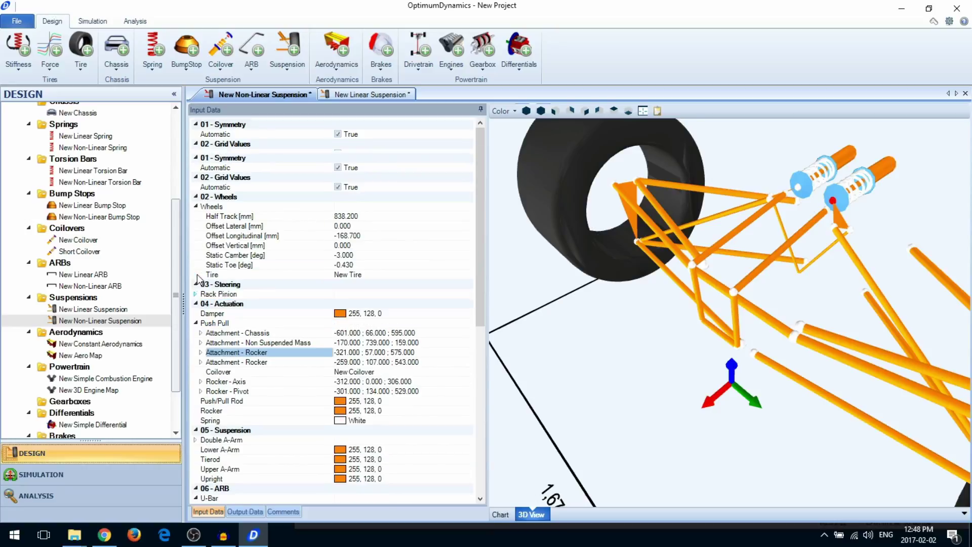
click(361, 305)
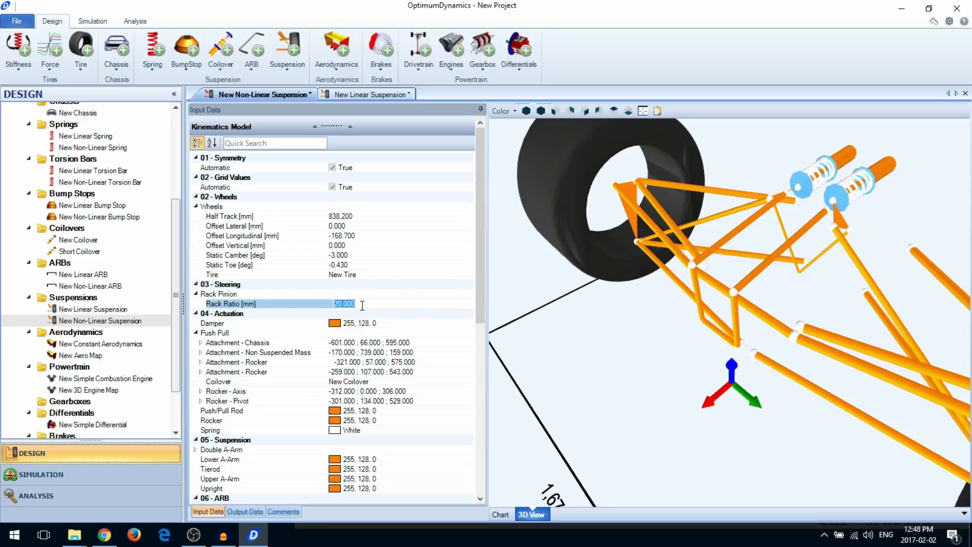
click(362, 306)
key(Return)
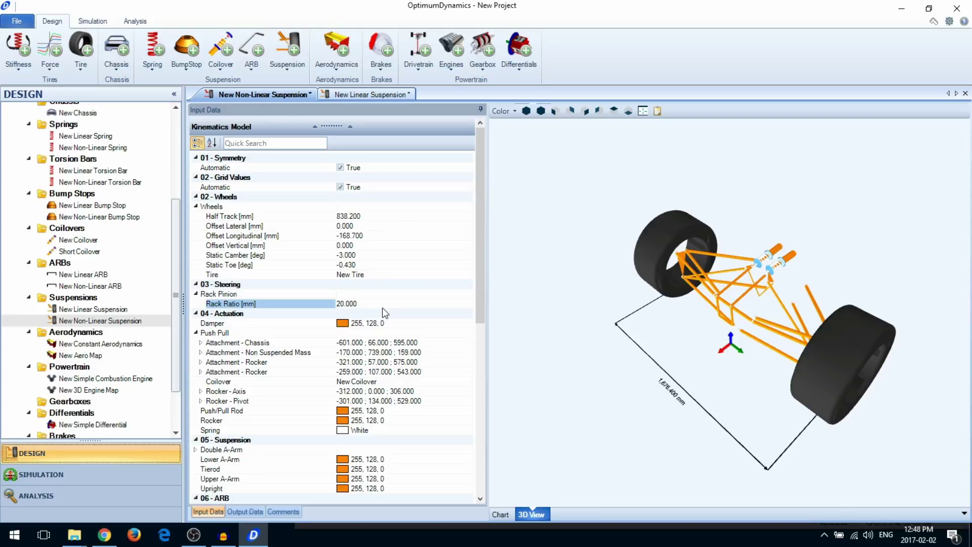
Fit Short Coilover to the push-pull actuation.
click(400, 380)
click(463, 382)
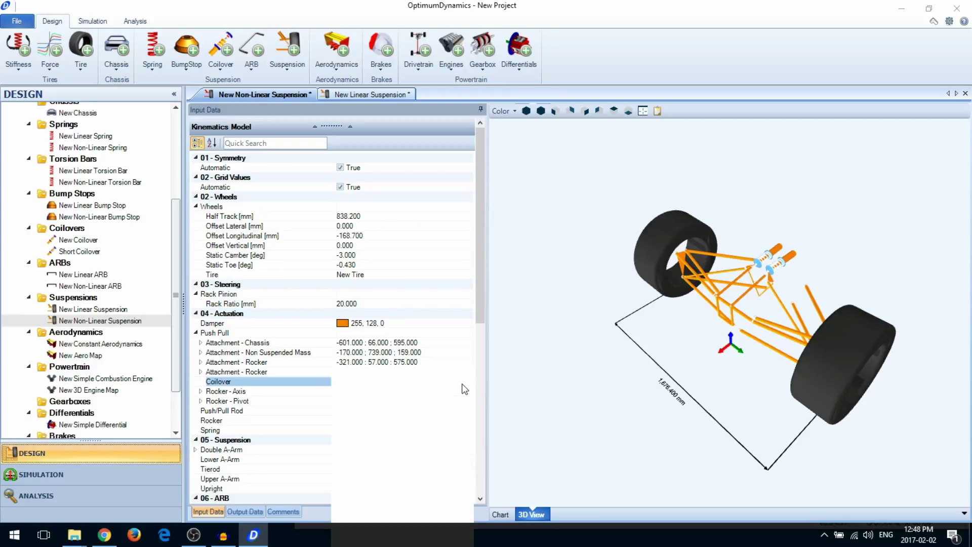
double_click(418, 447)
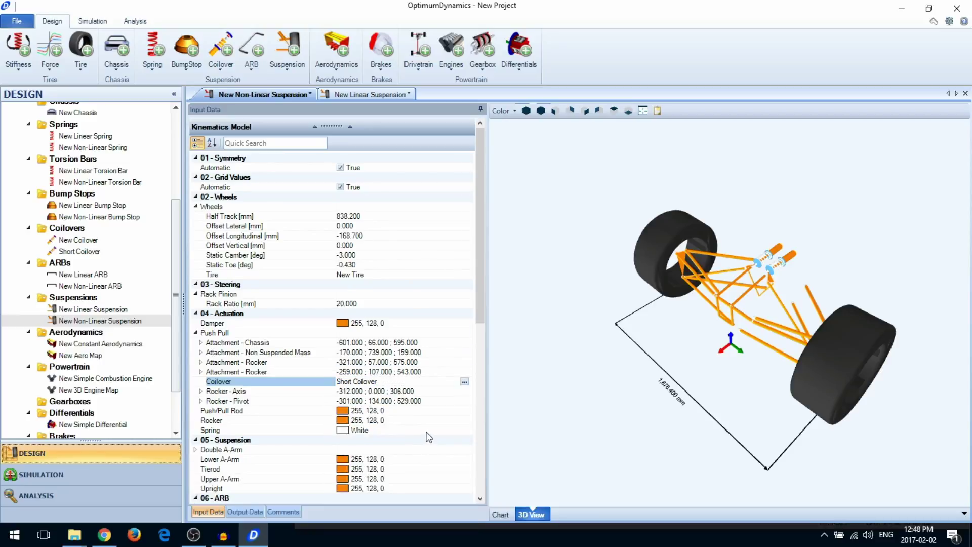
Check the chart and 3D views, then show Output Data with the 280.858 mm coilover length.
click(499, 514)
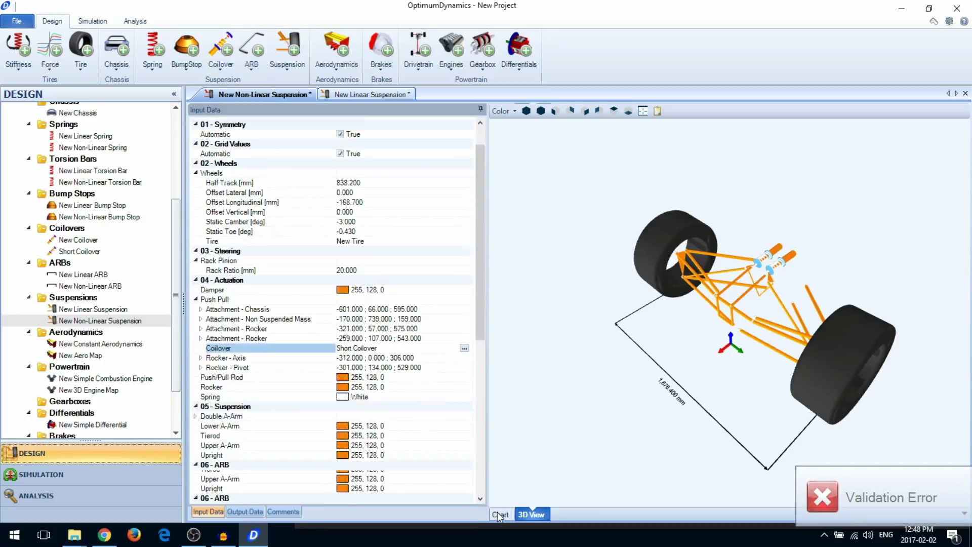
click(221, 512)
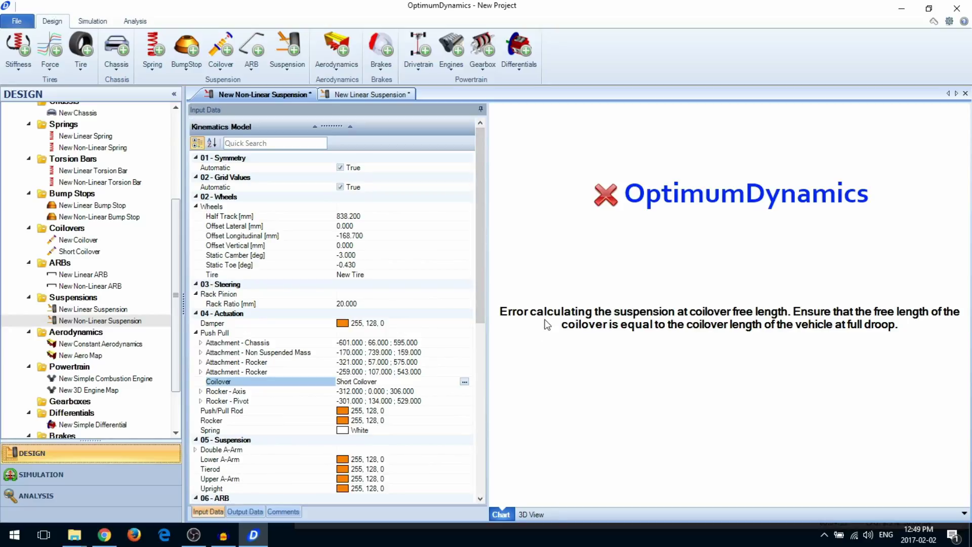
click(526, 514)
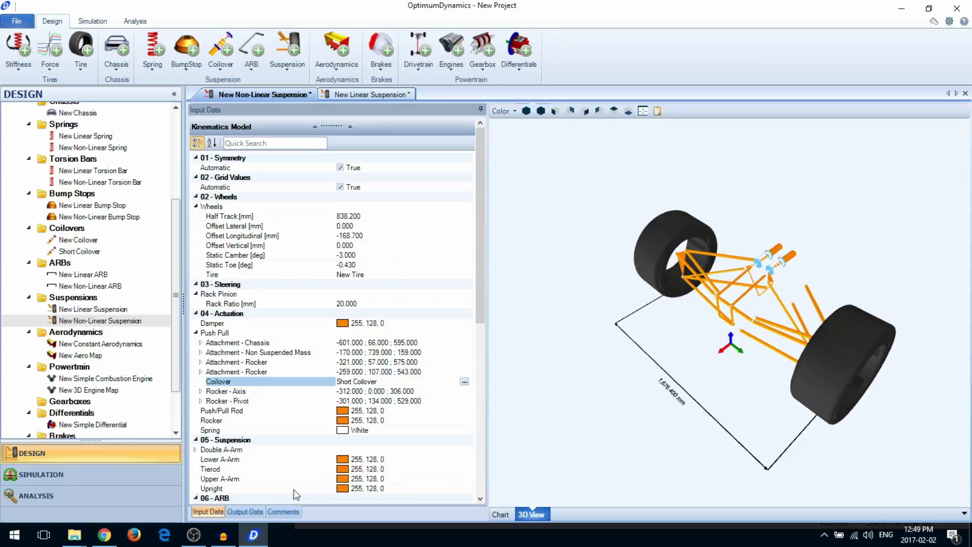
click(254, 510)
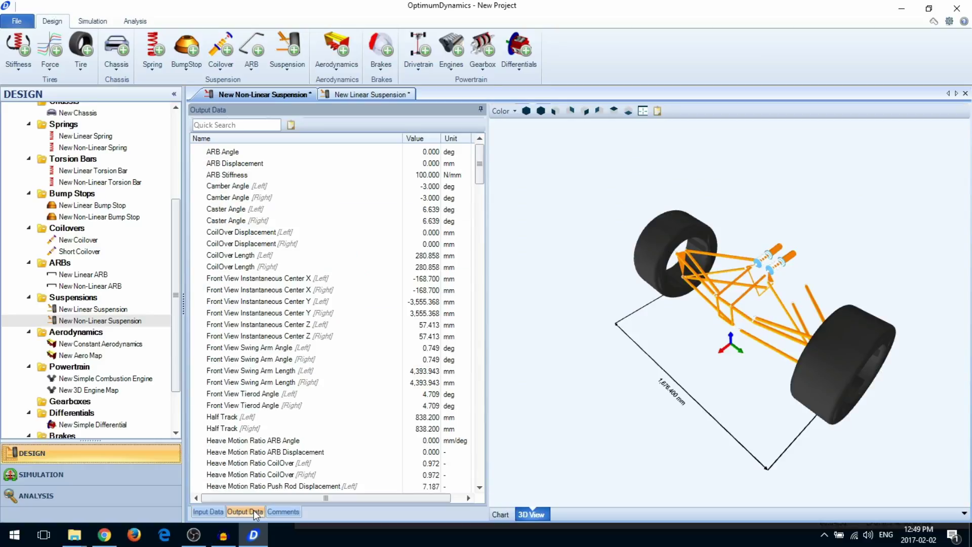
click(415, 259)
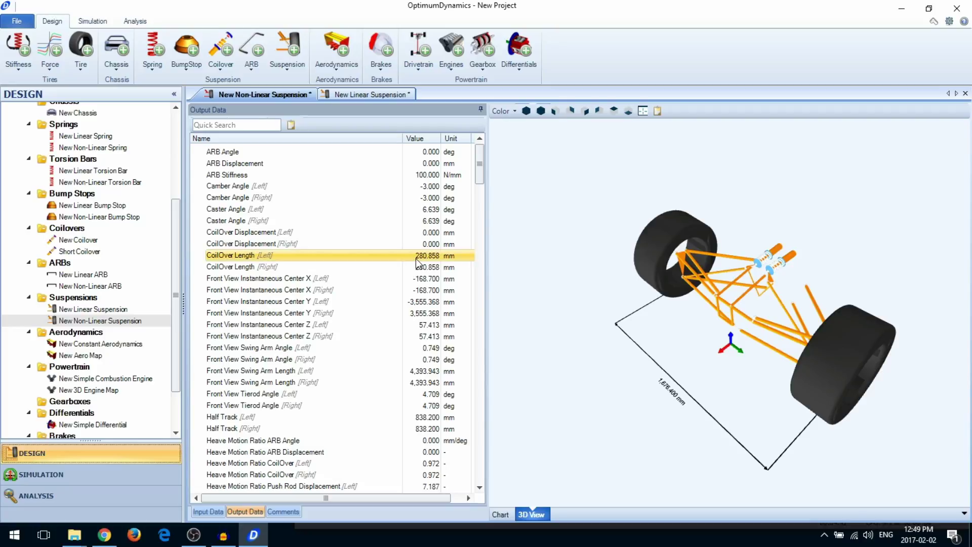
Give Short Coilover a 350 mm extended length, 250 mm compressed length and 0 spring gap.
click(92, 252)
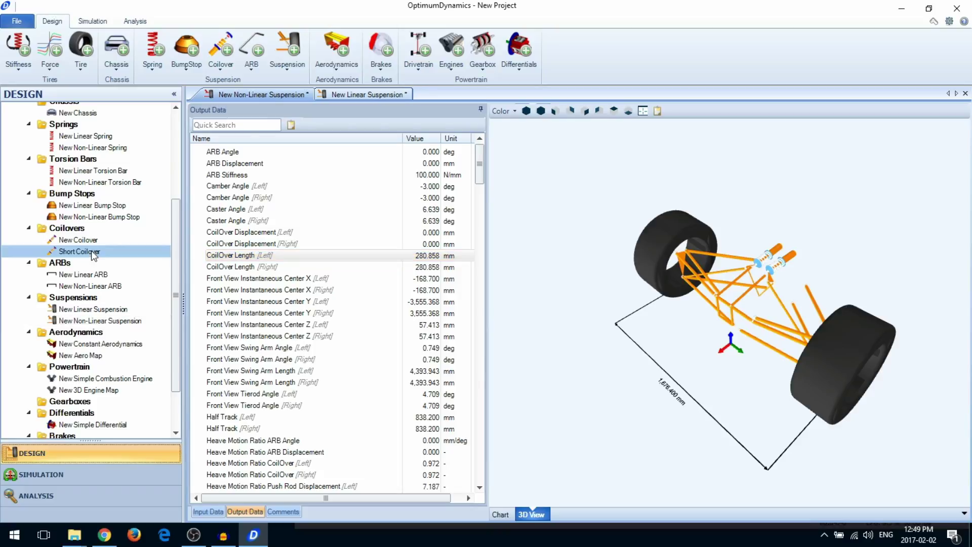
click(304, 202)
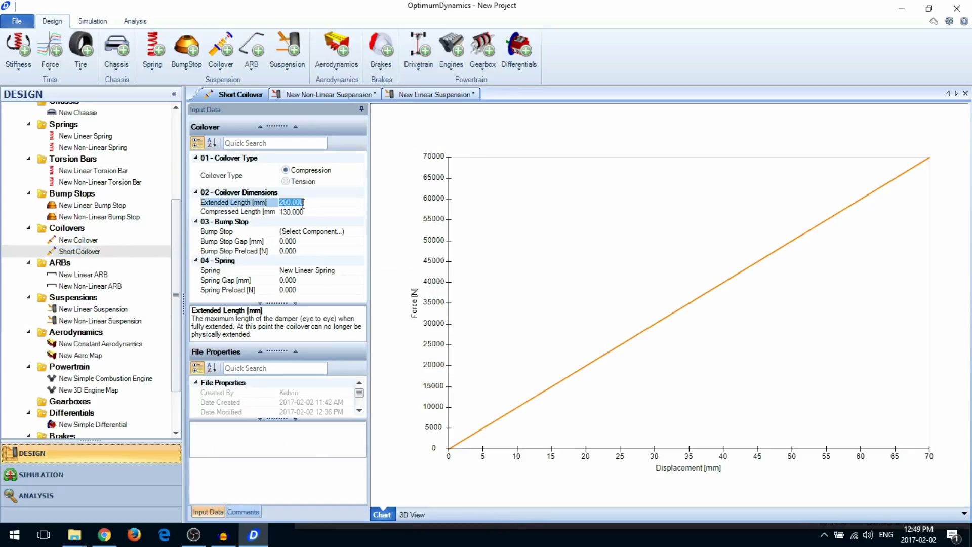
text(350)
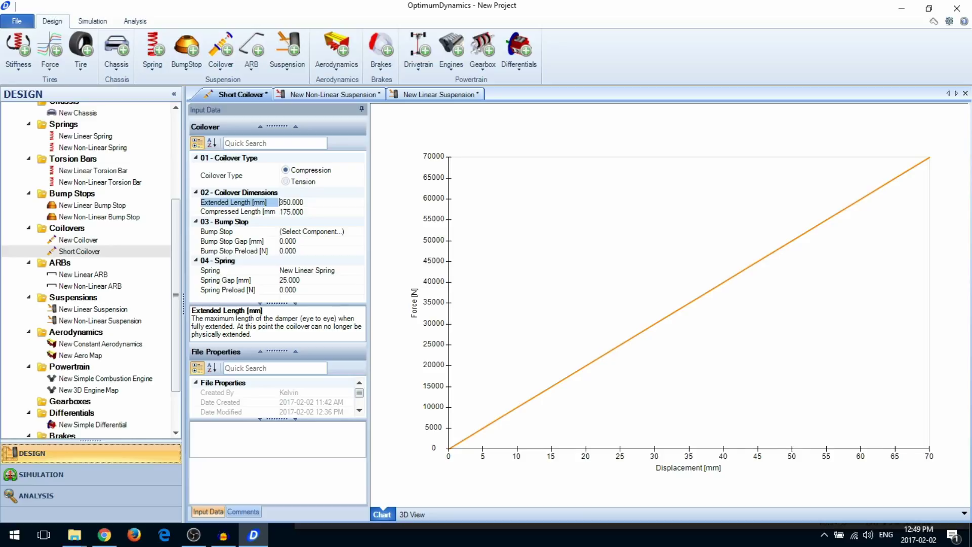
key(Return)
click(304, 211)
text(25.)
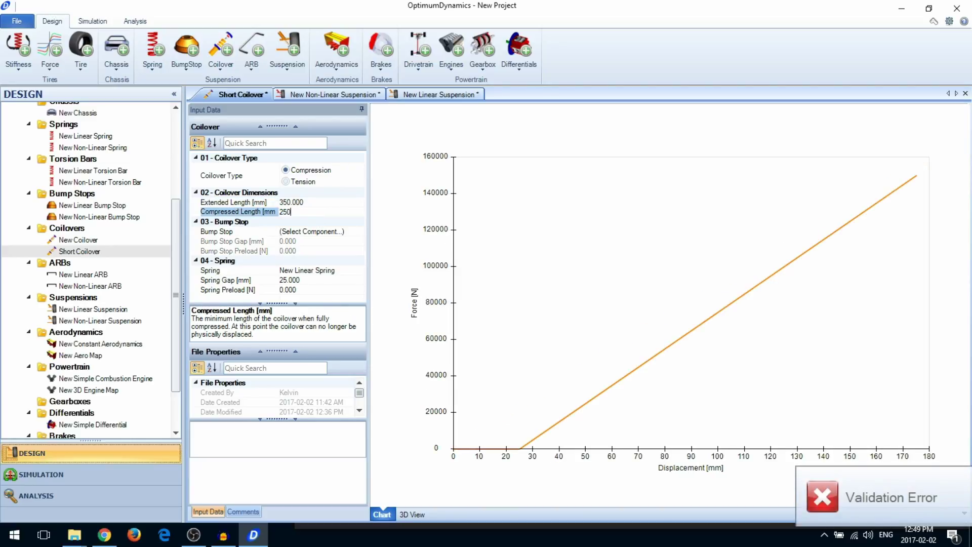
text(0)
key(Return)
click(312, 280)
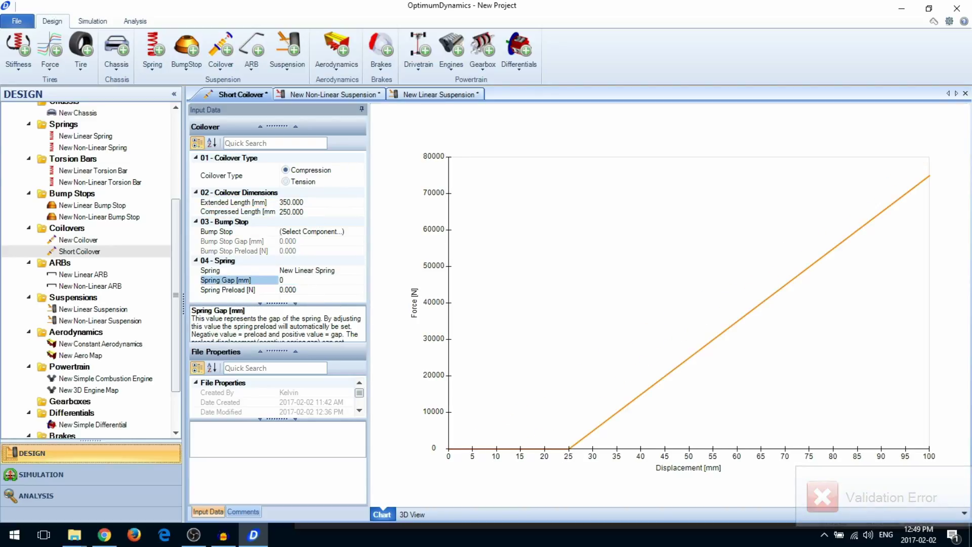
text(000)
key(Return)
Chart the New Non-Linear Suspension's left camber at 350 mm coilover length, rotate it, then return to Input Data.
click(343, 99)
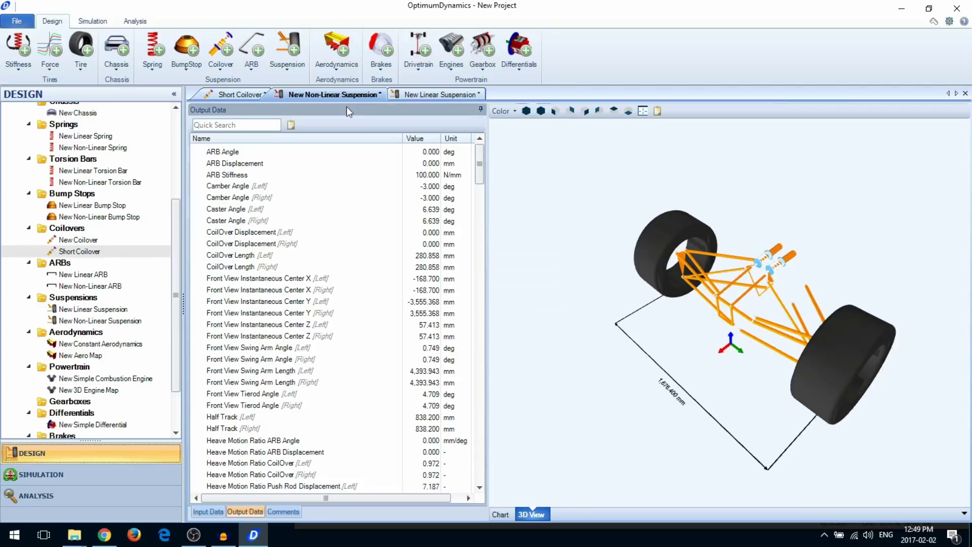
click(500, 511)
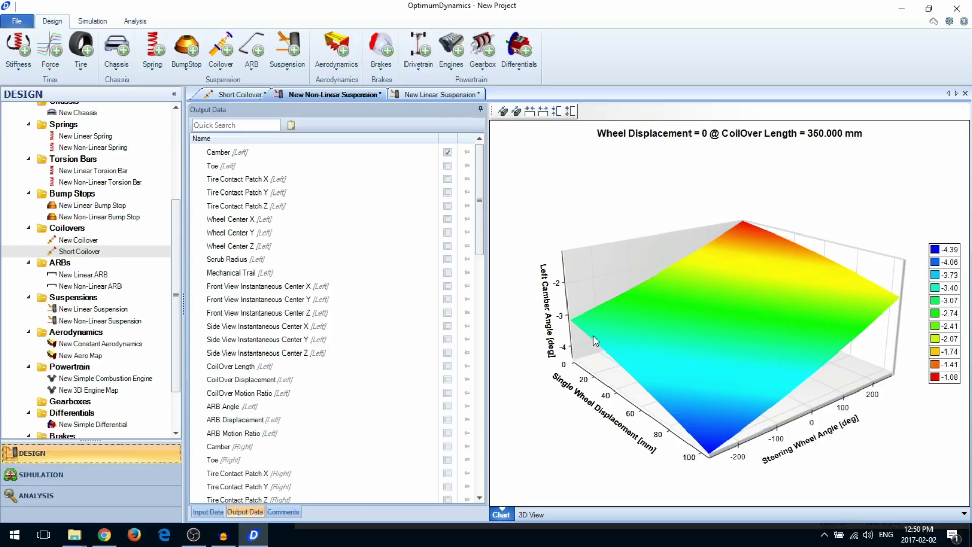
drag(595, 341, 611, 345)
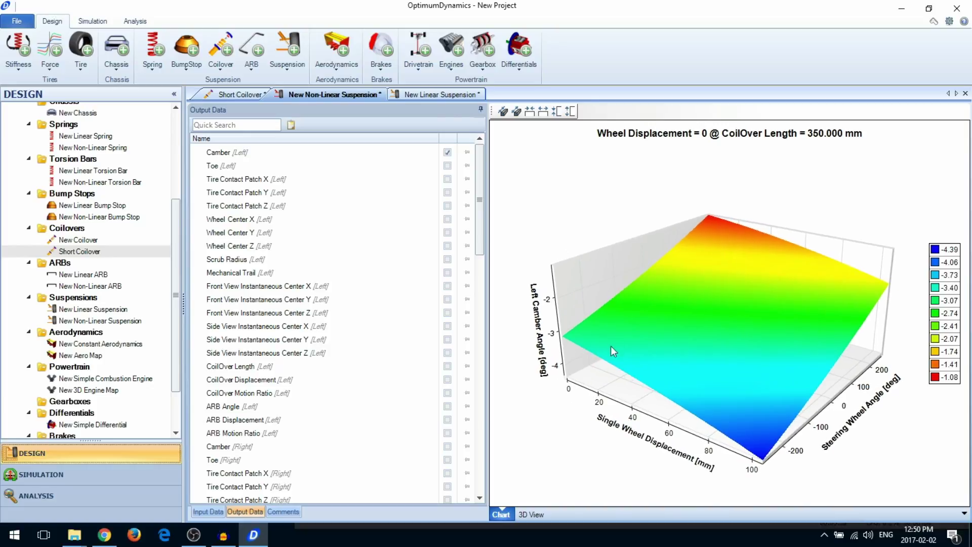
click(218, 511)
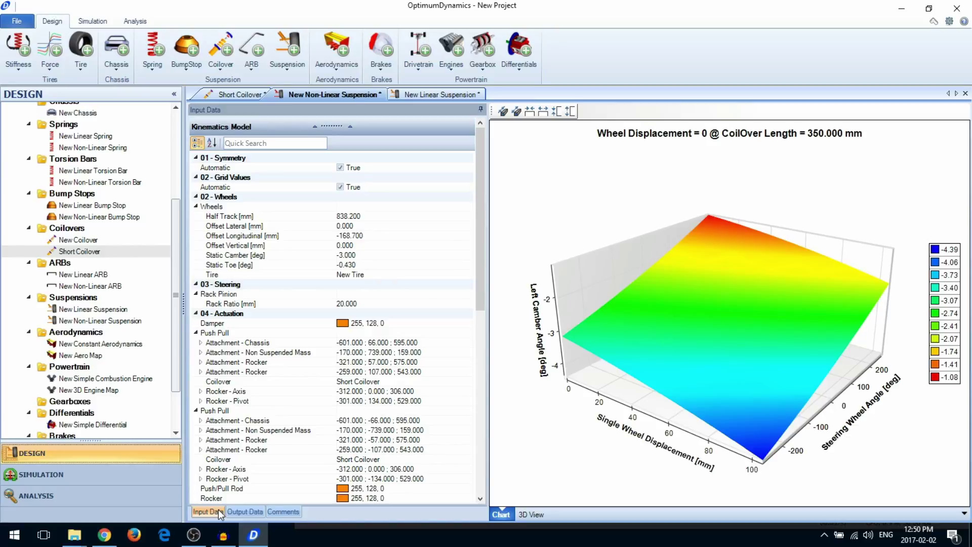
Begin importing an OptimumKinematics File as a suspension from the Design ribbon.
click(289, 69)
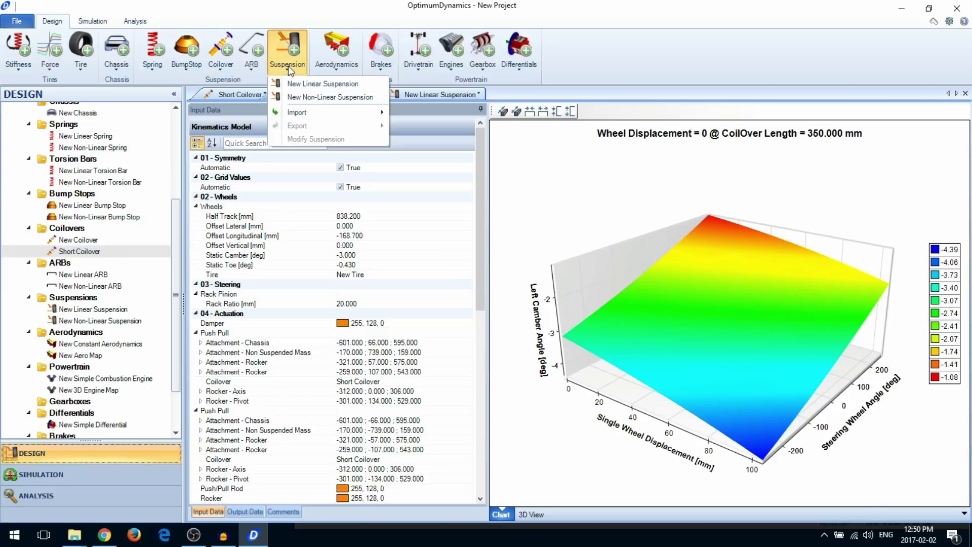
mouse_move(297, 114)
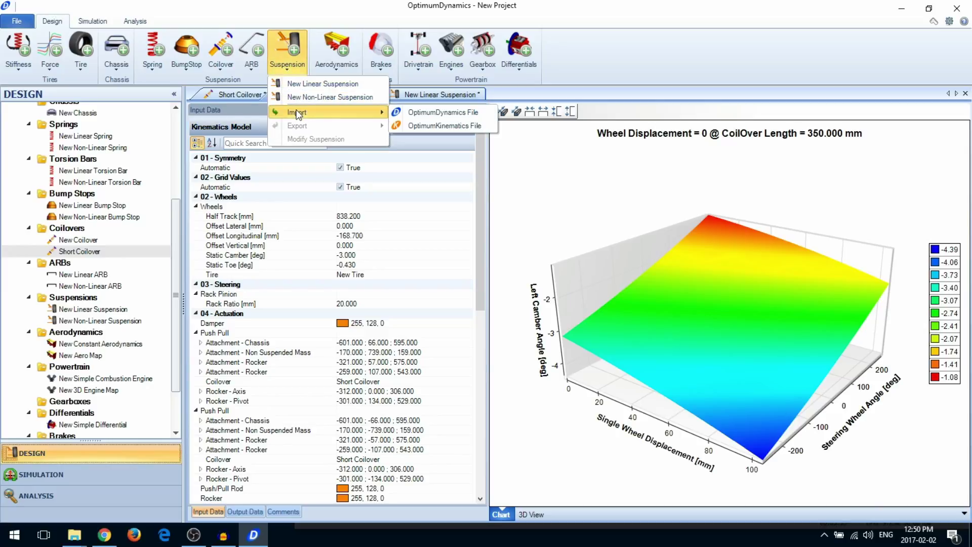
click(438, 127)
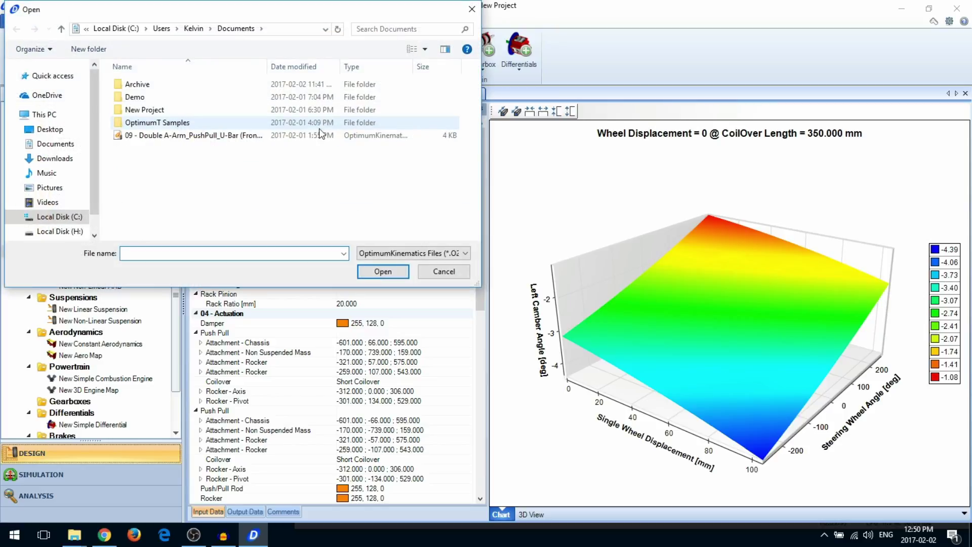